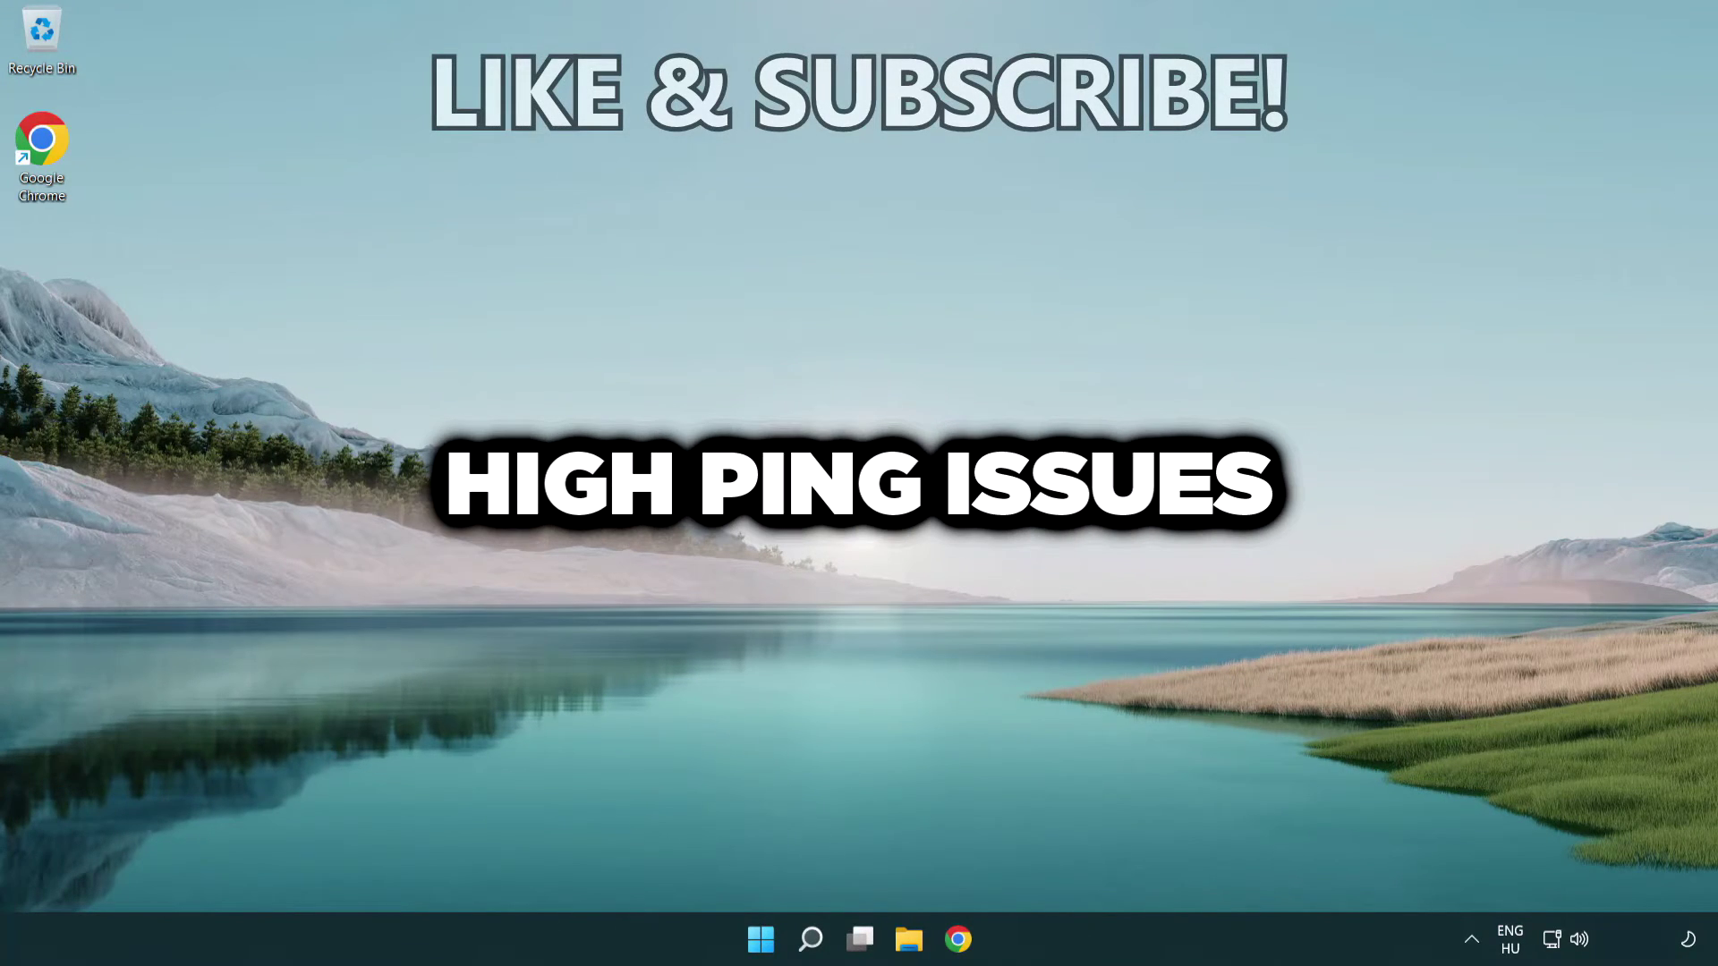
- Search 'cmd' and run Command Prompt as administrator
{"action": "left_click", "coordinate": [810, 939]}
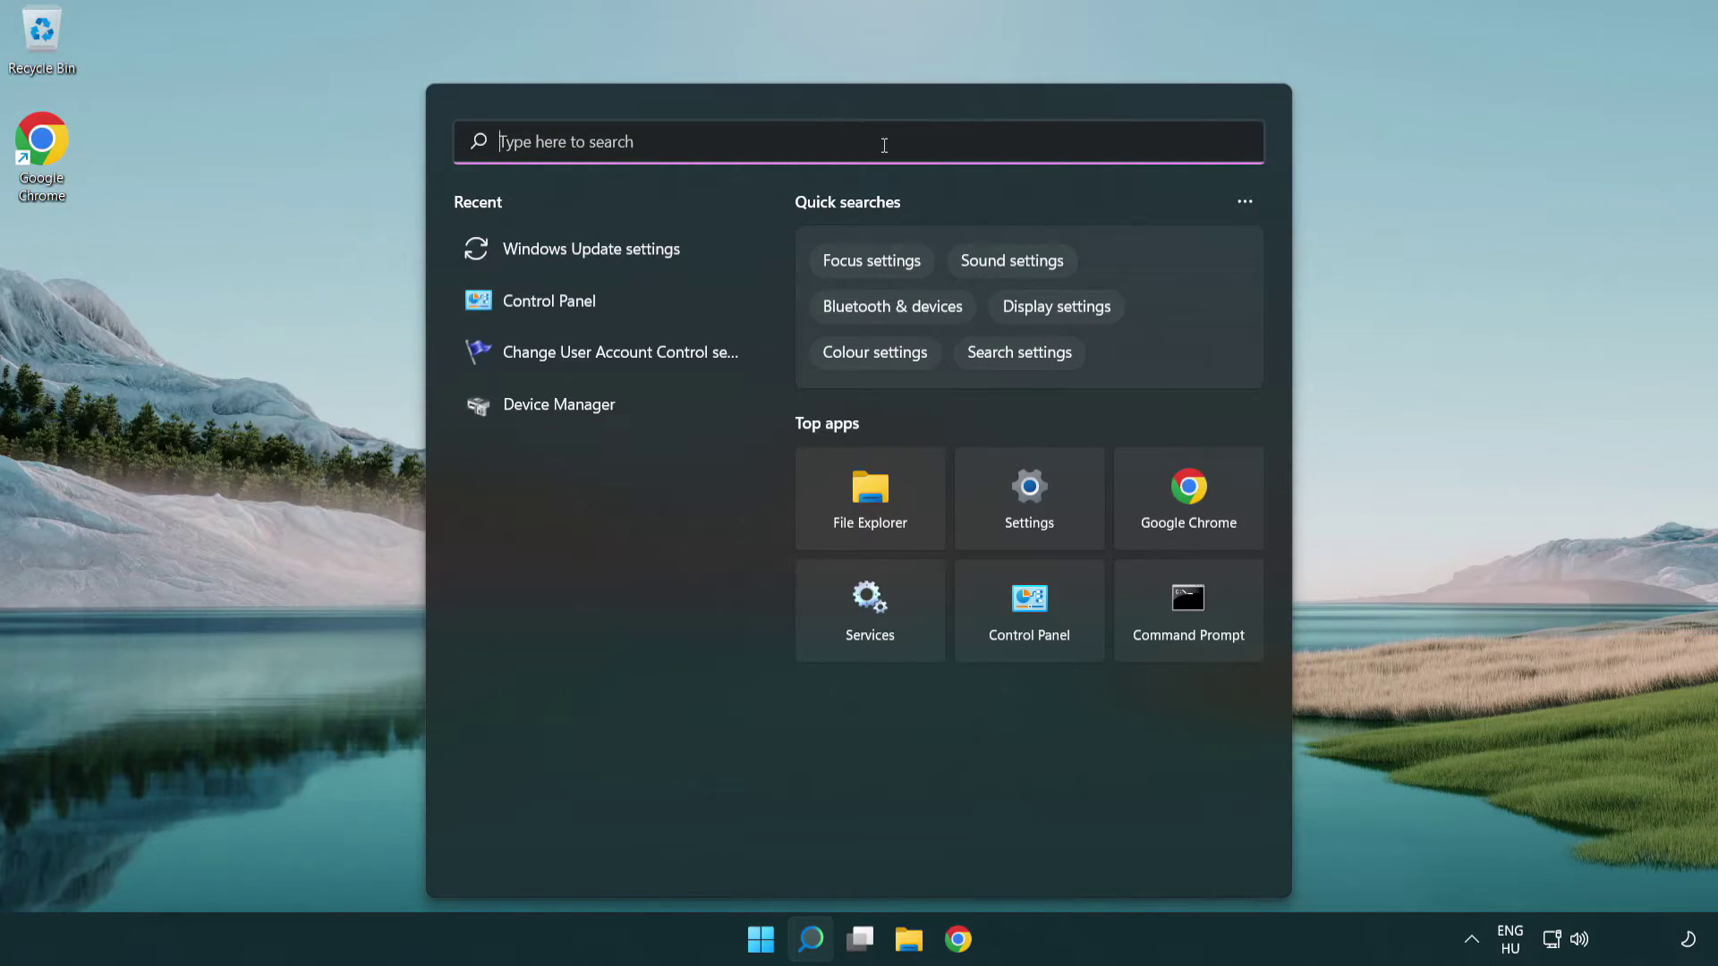
{"action": "type", "text": "cmd"}
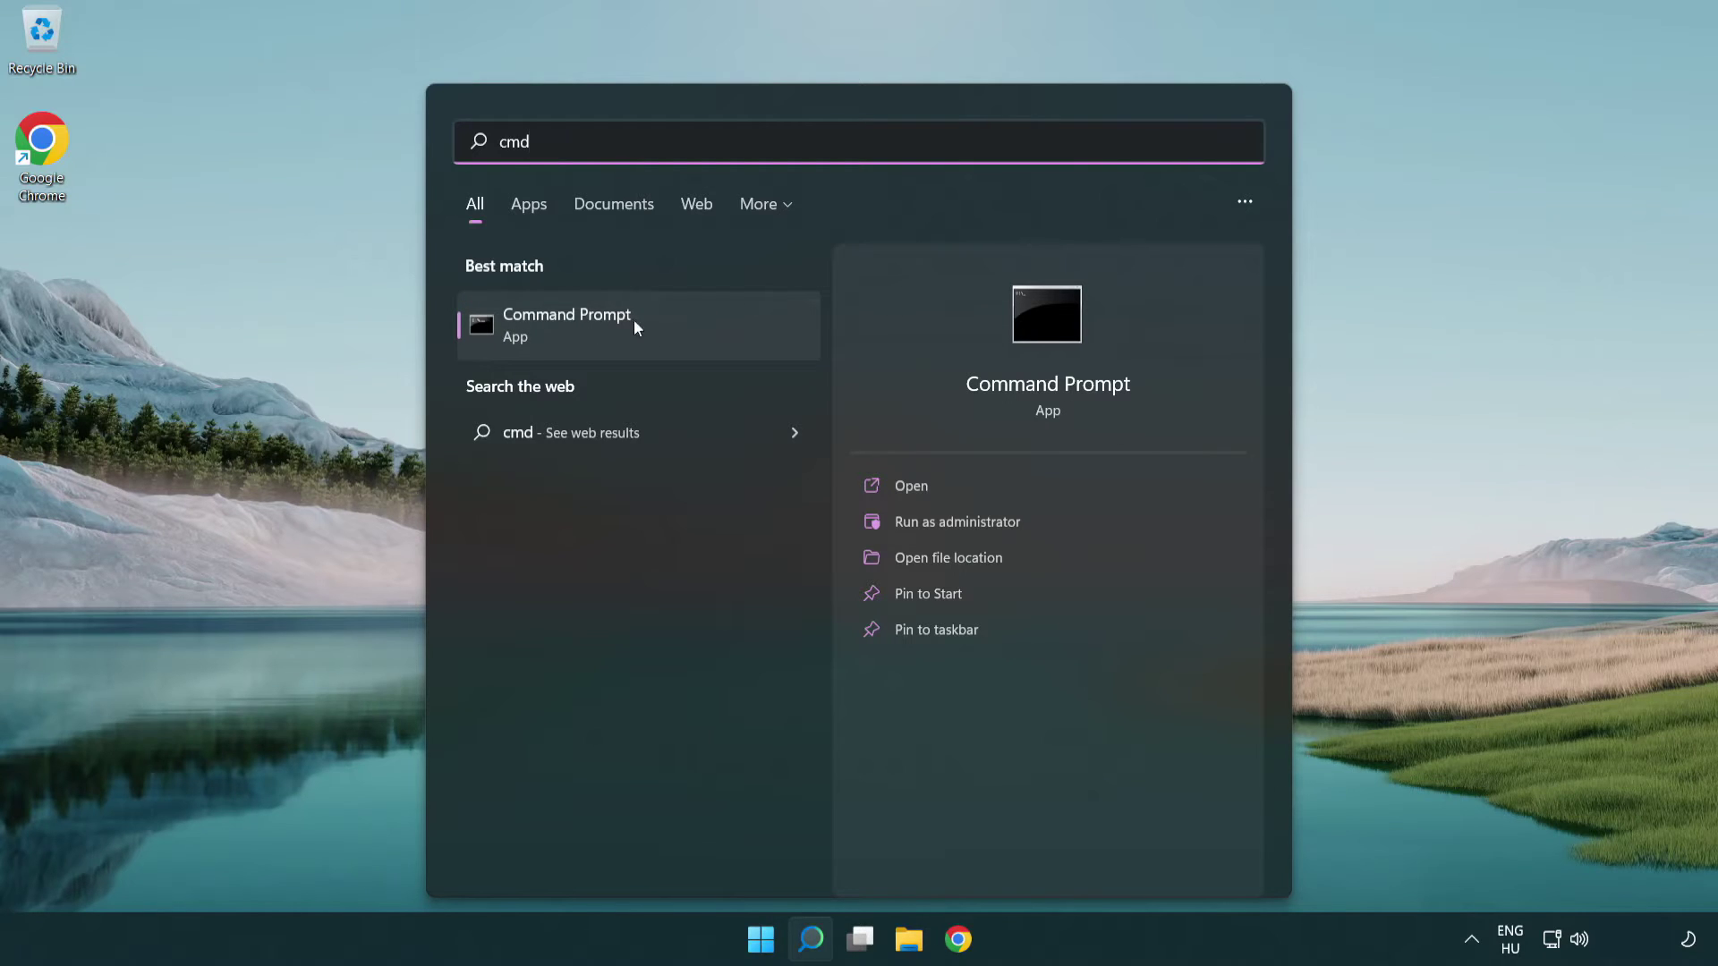
{"action": "right_click", "coordinate": [699, 317]}
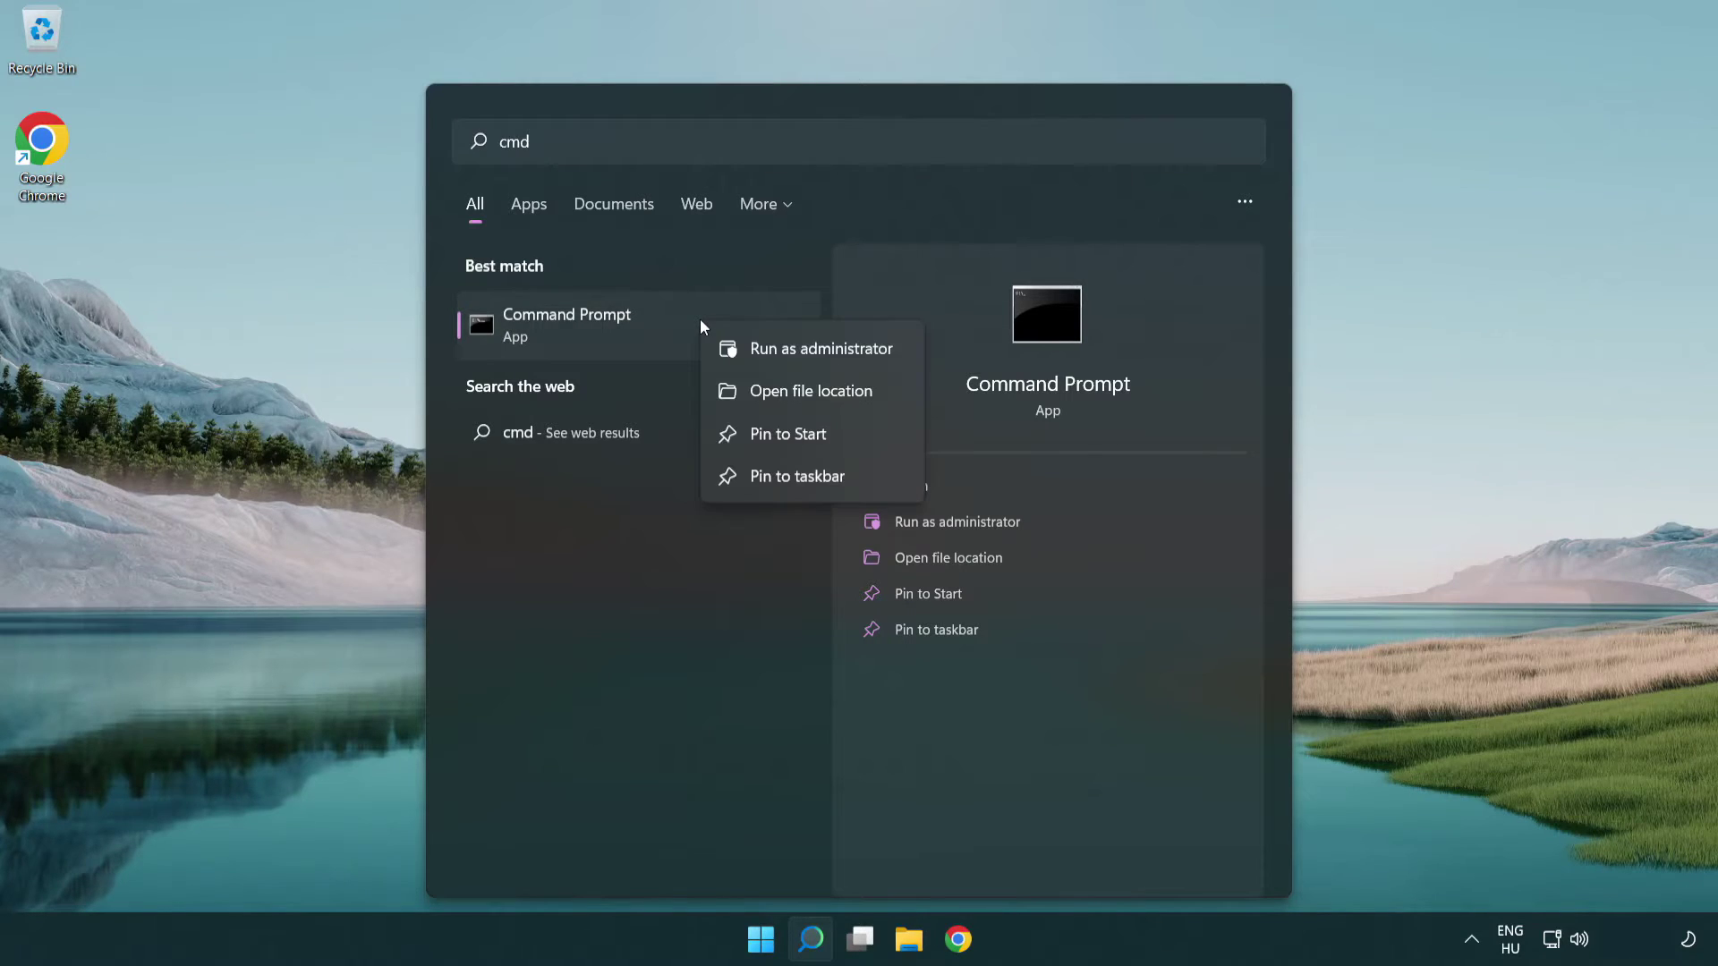
{"action": "left_click", "coordinate": [833, 353]}
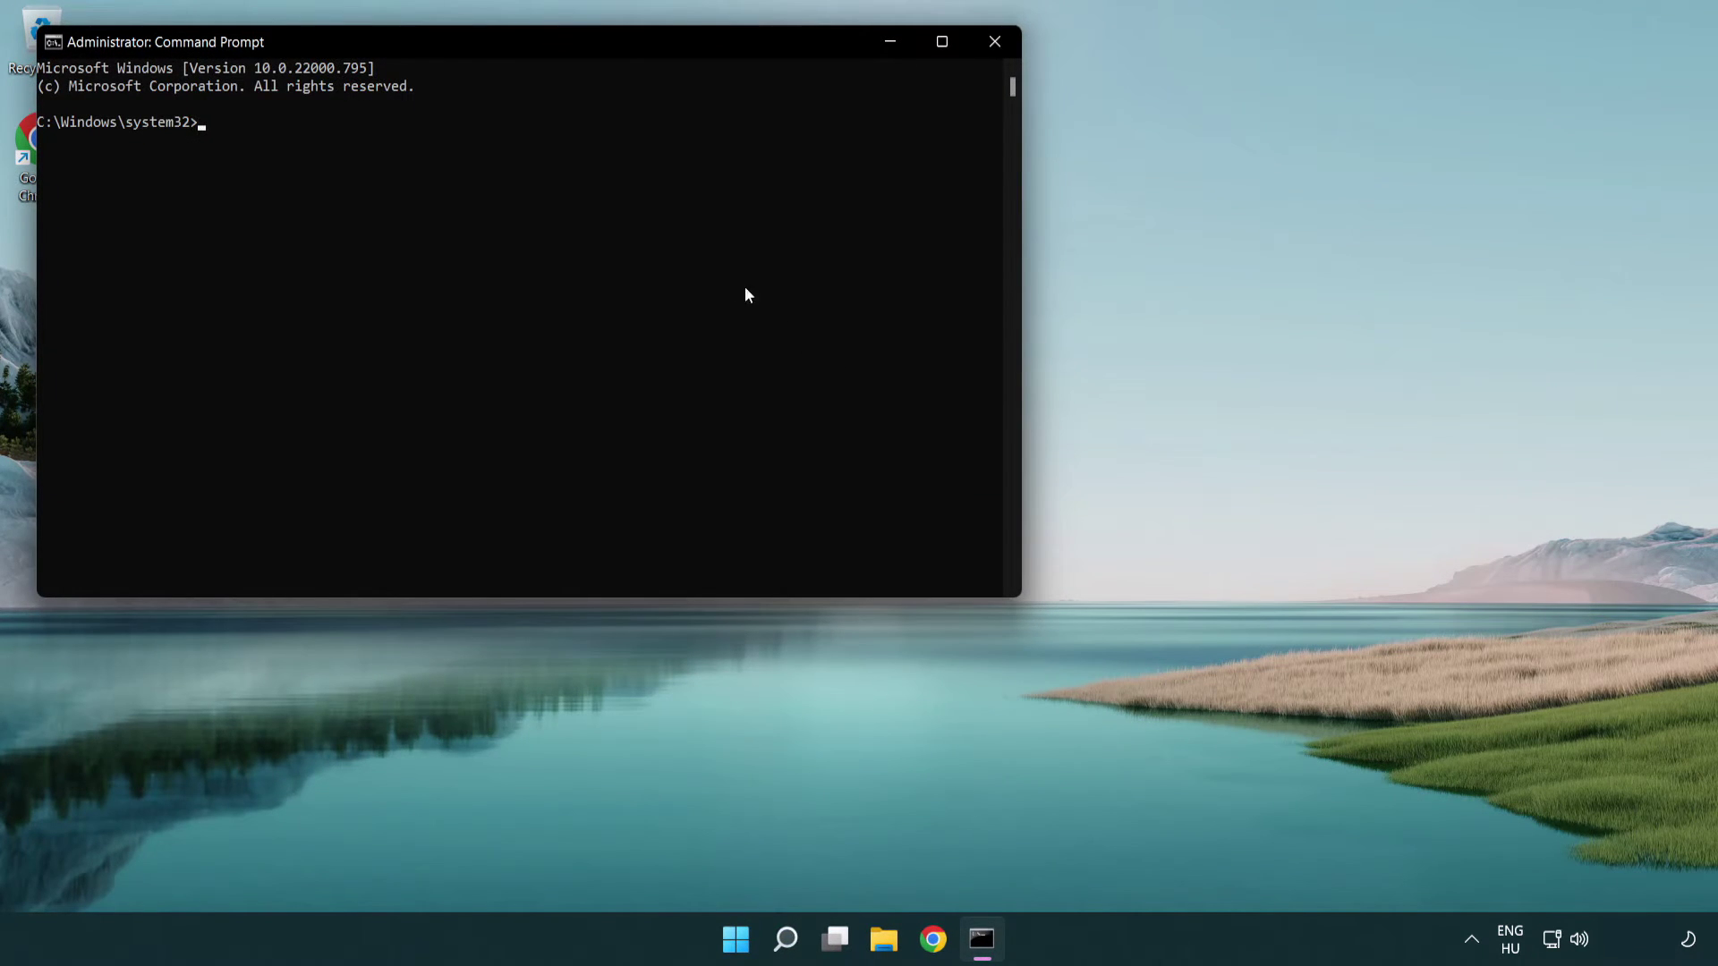
- Run ipconfig /flushdns and netsh winsock reset, then exit Command Prompt
{"action": "left_click_drag", "start_coordinate": [615, 40], "coordinate": [928, 196]}
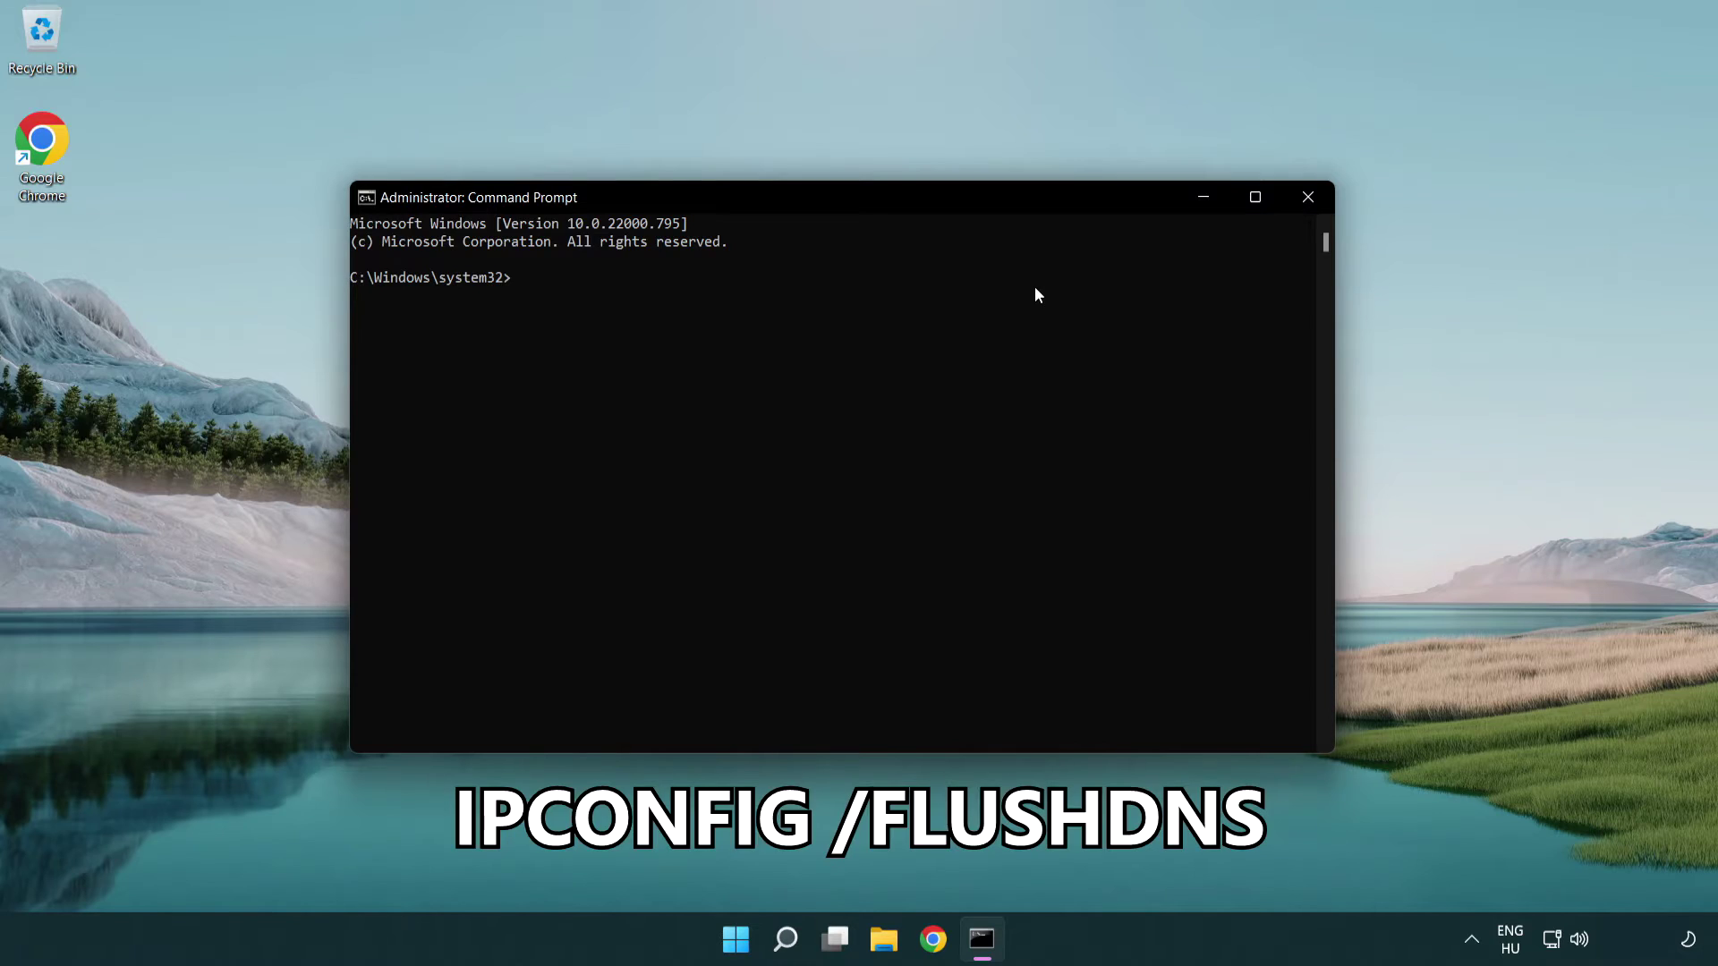
{"action": "type", "text": "ipcon"}
{"action": "type", "text": "fig "}
{"action": "type", "text": "/"}
{"action": "type", "text": "flushdn"}
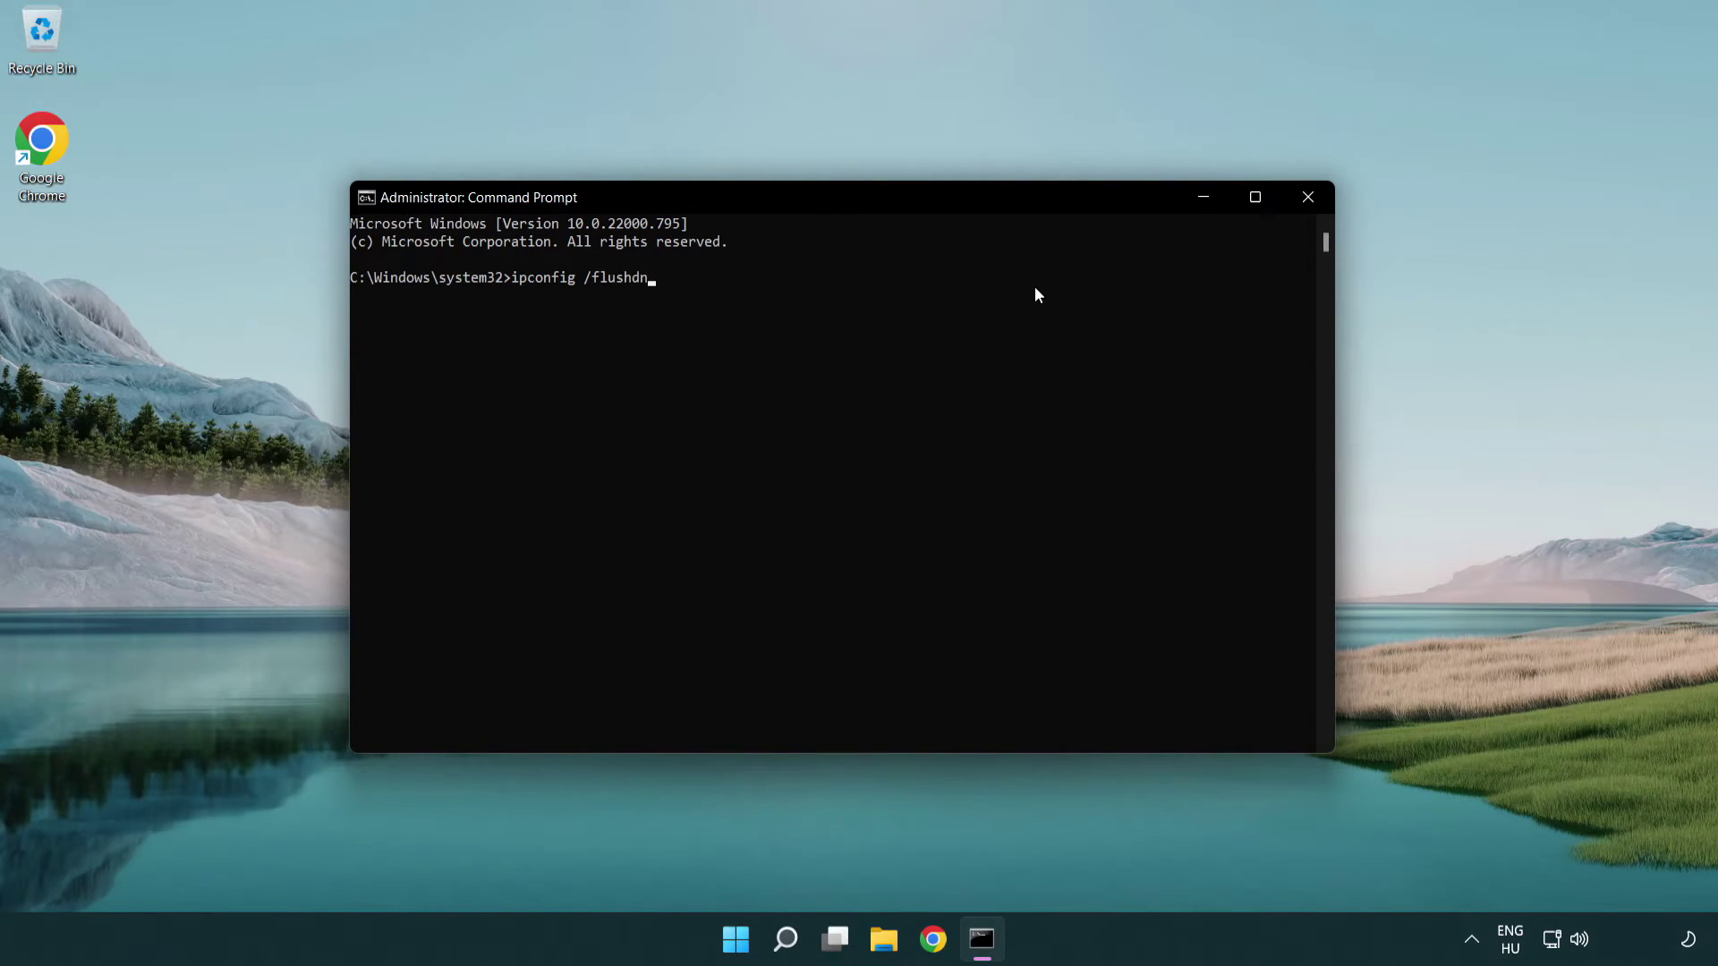
{"action": "type", "text": "s"}
{"action": "key", "text": "Return"}
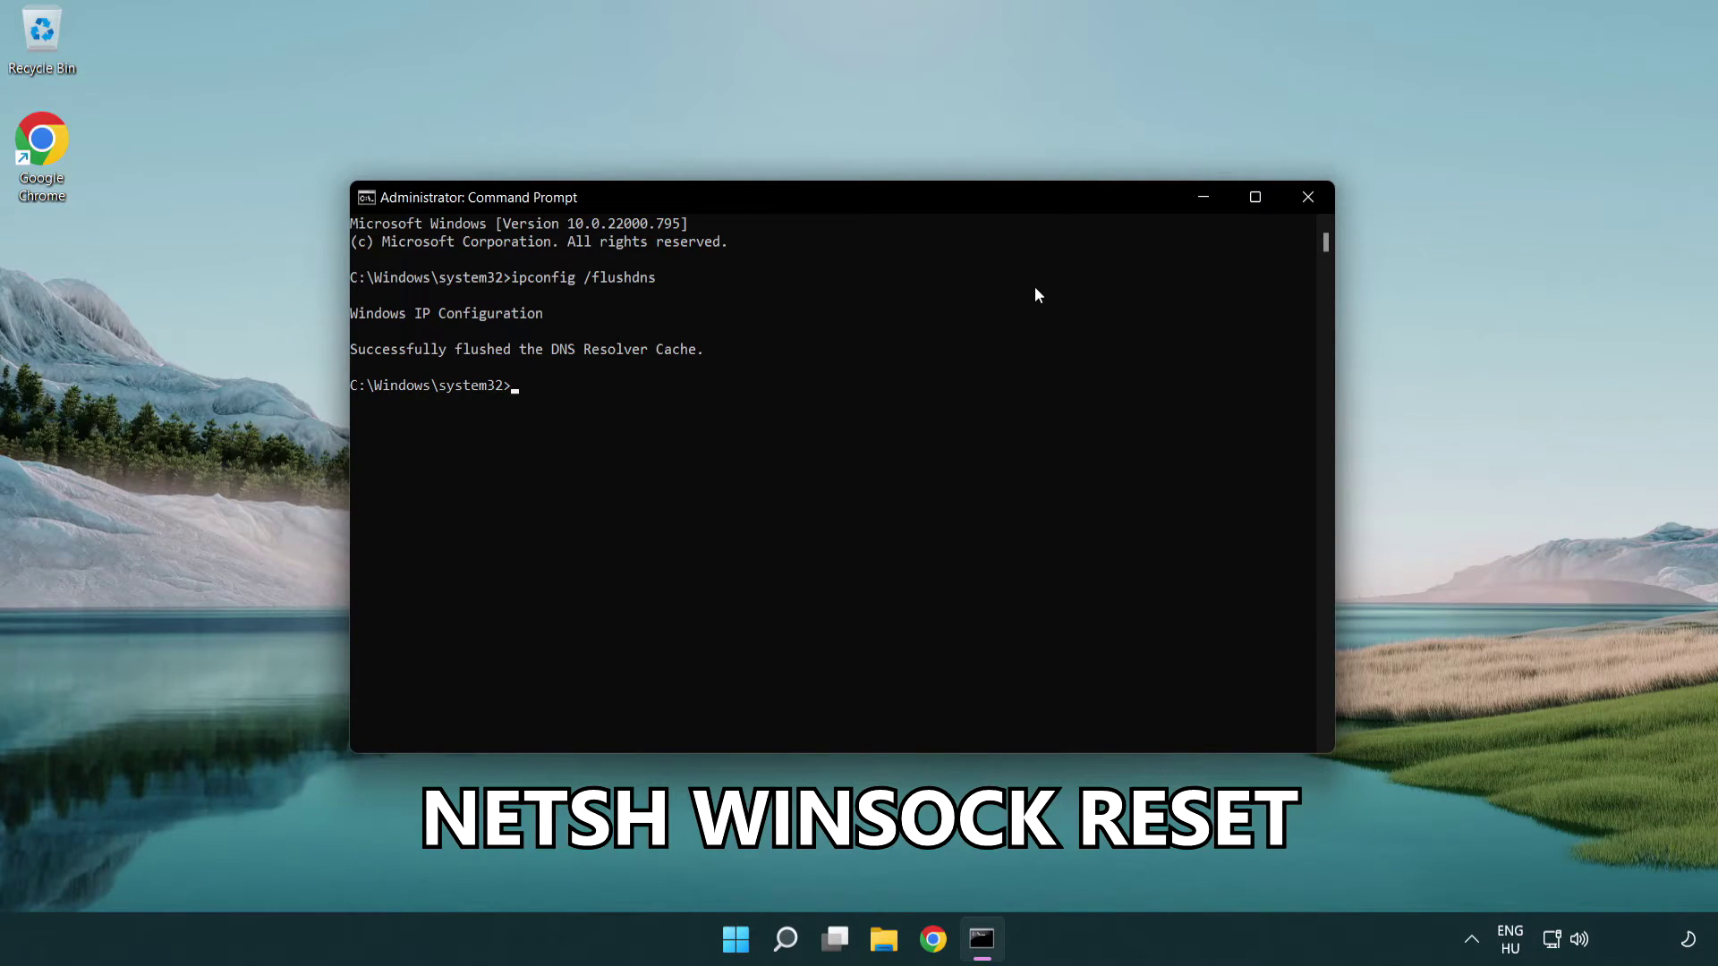
{"action": "type", "text": "netsh win"}
{"action": "type", "text": "sock rese"}
{"action": "type", "text": "t"}
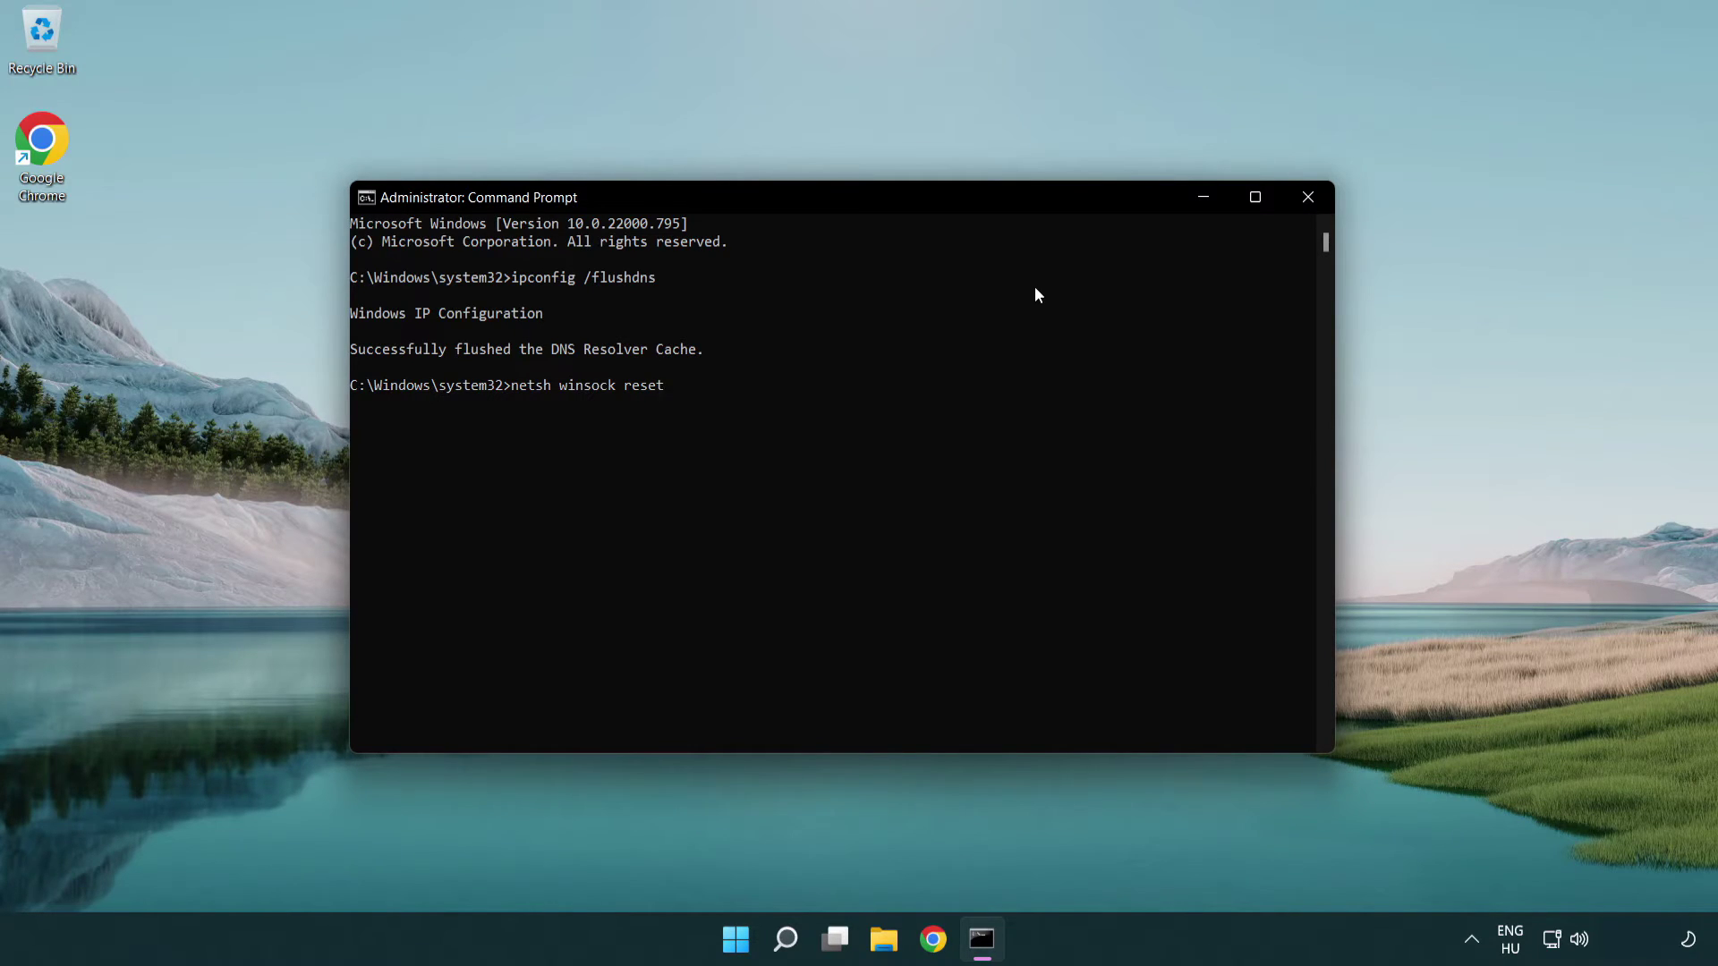
{"action": "key", "text": "Return"}
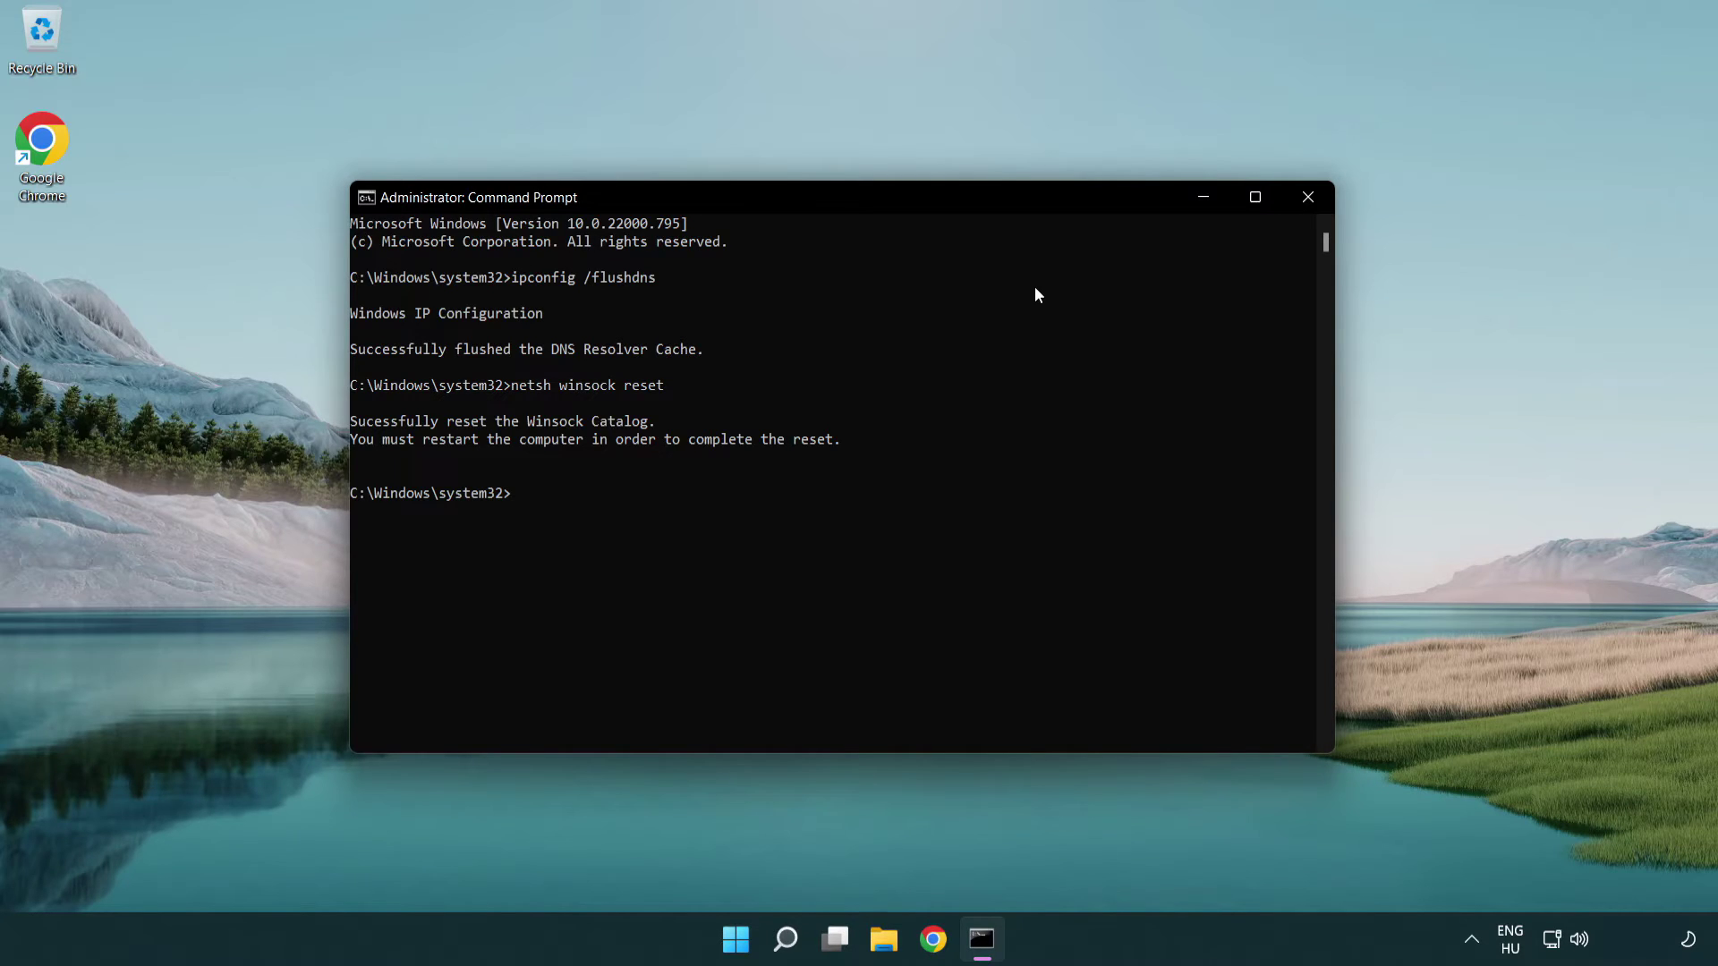
{"action": "type", "text": "exit"}
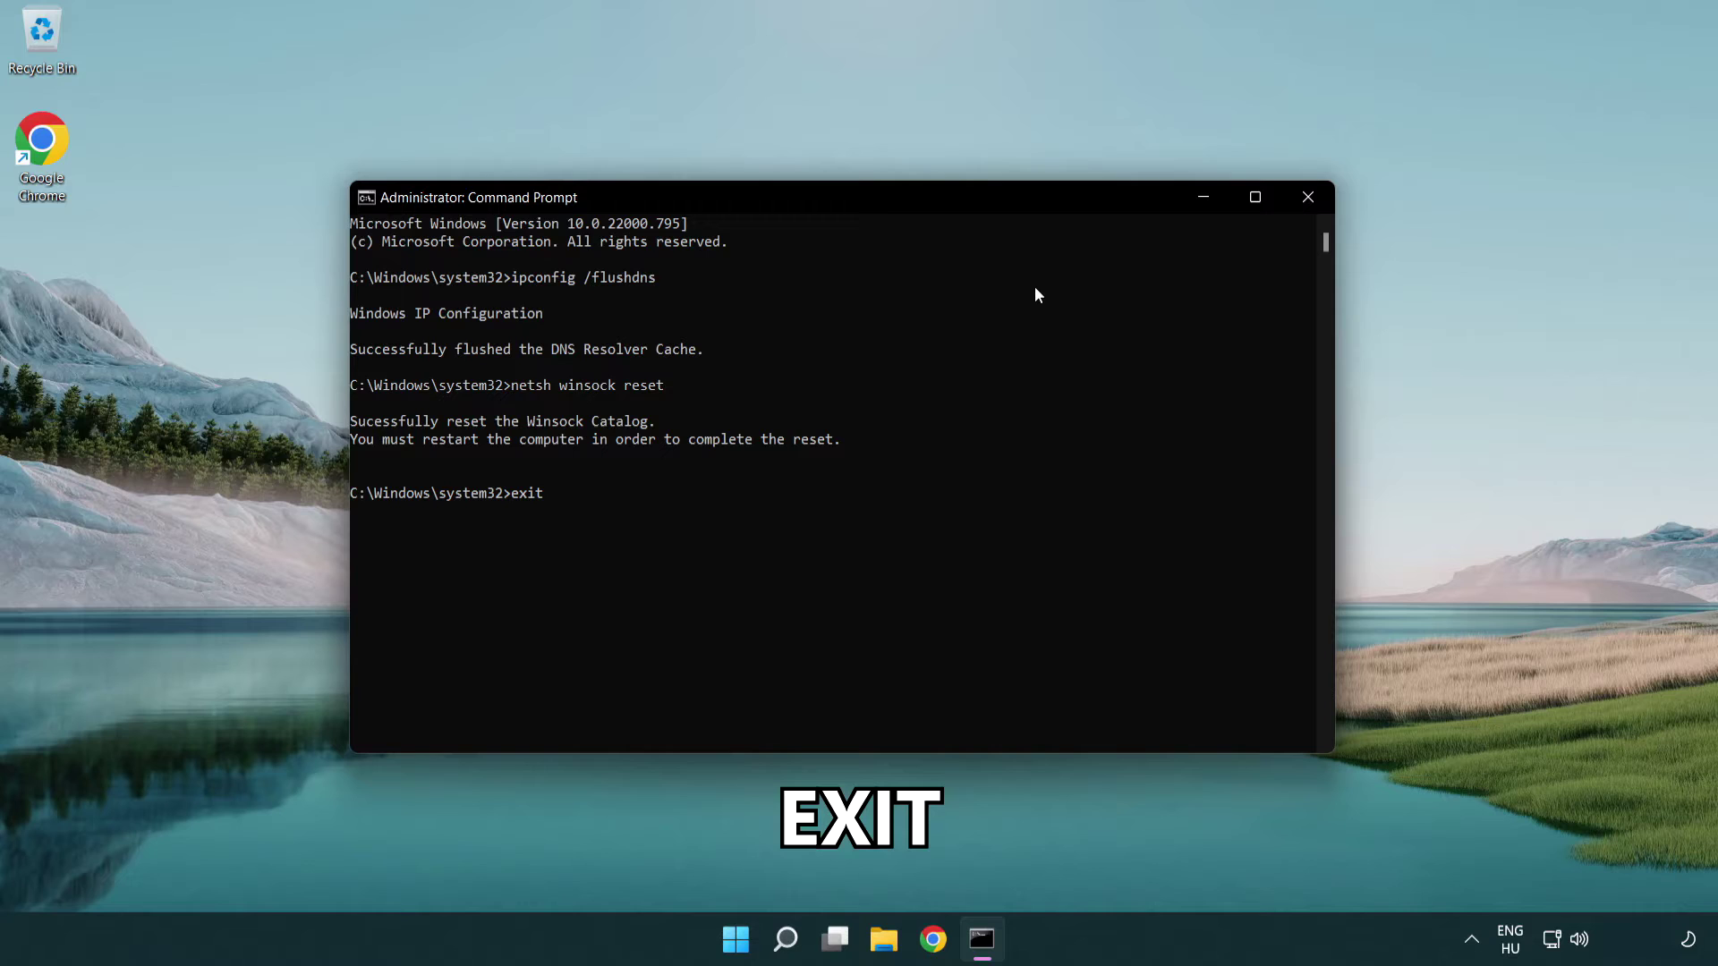
{"action": "key", "text": "Return"}
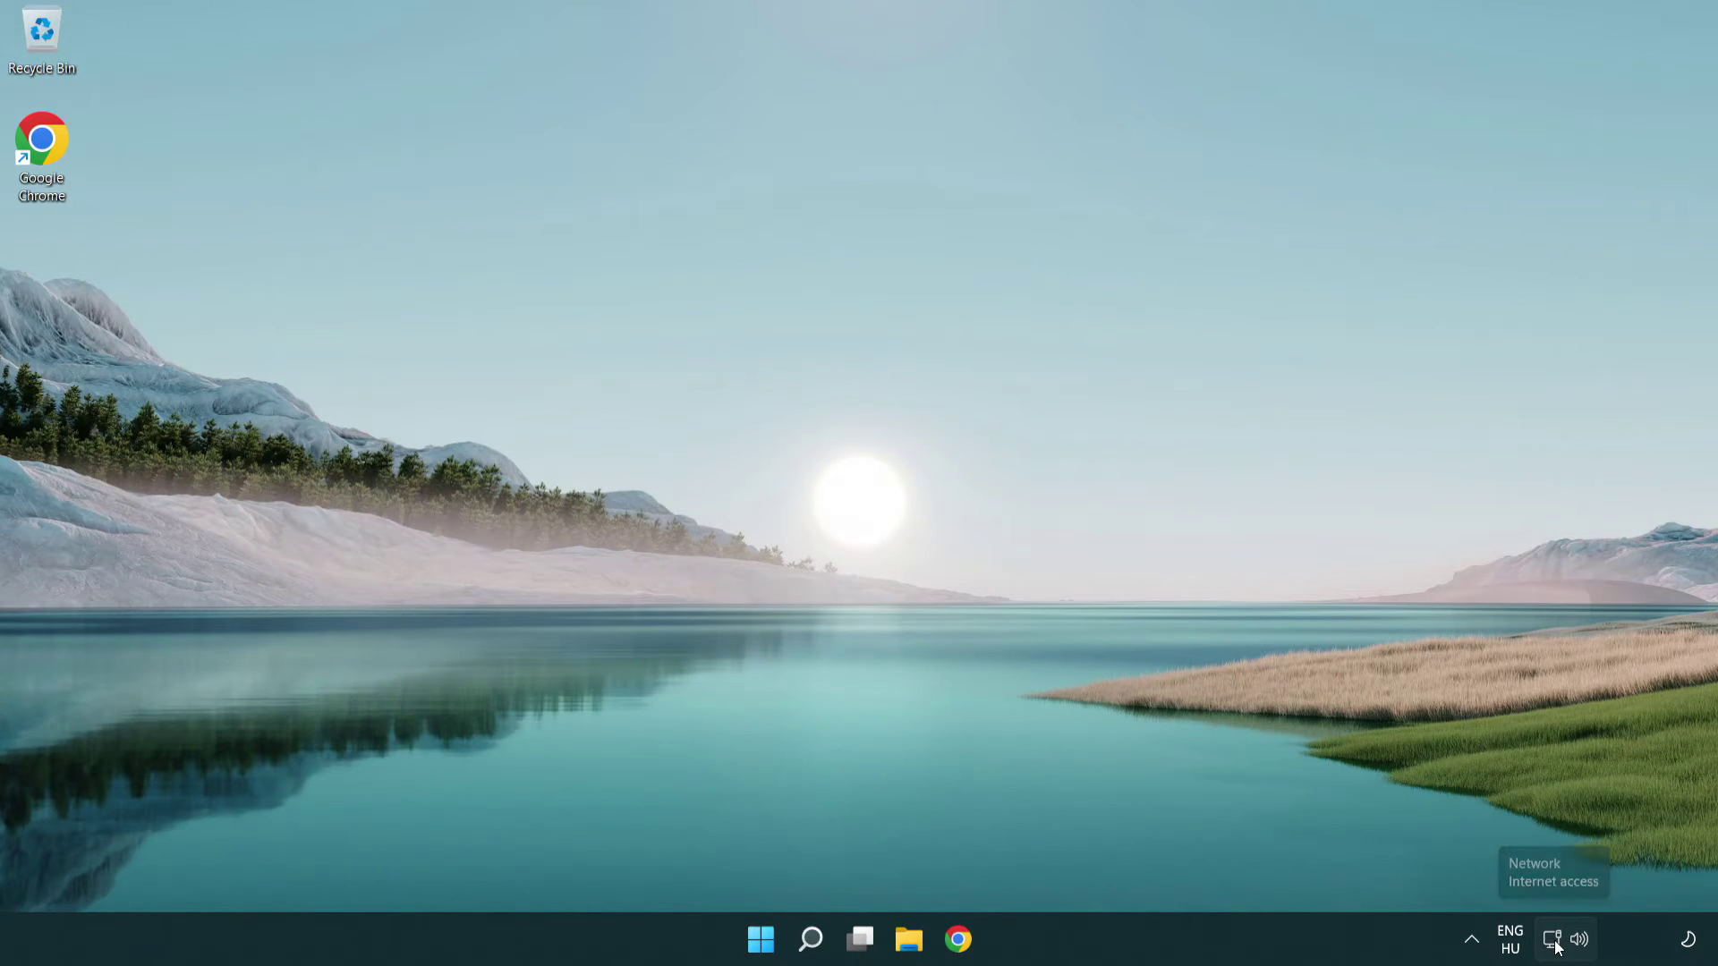
- Reach Advanced network settings via the network tray icon's Network and Internet settings
{"action": "right_click", "coordinate": [1555, 943]}
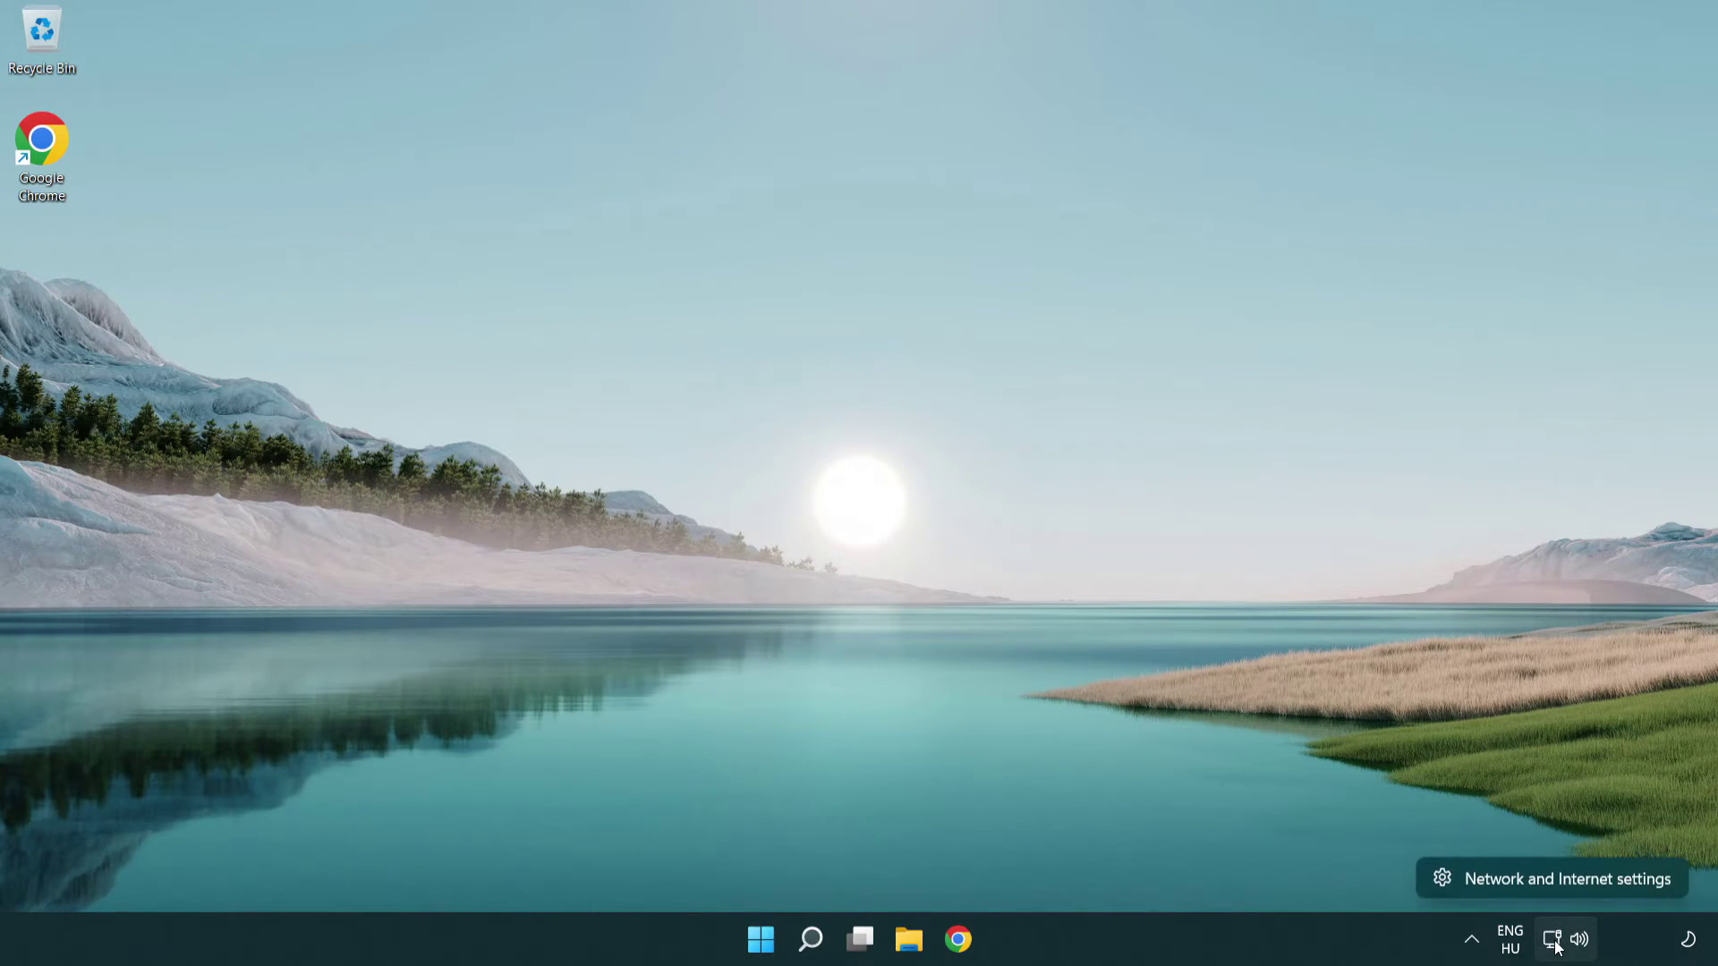
{"action": "left_click", "coordinate": [1555, 877]}
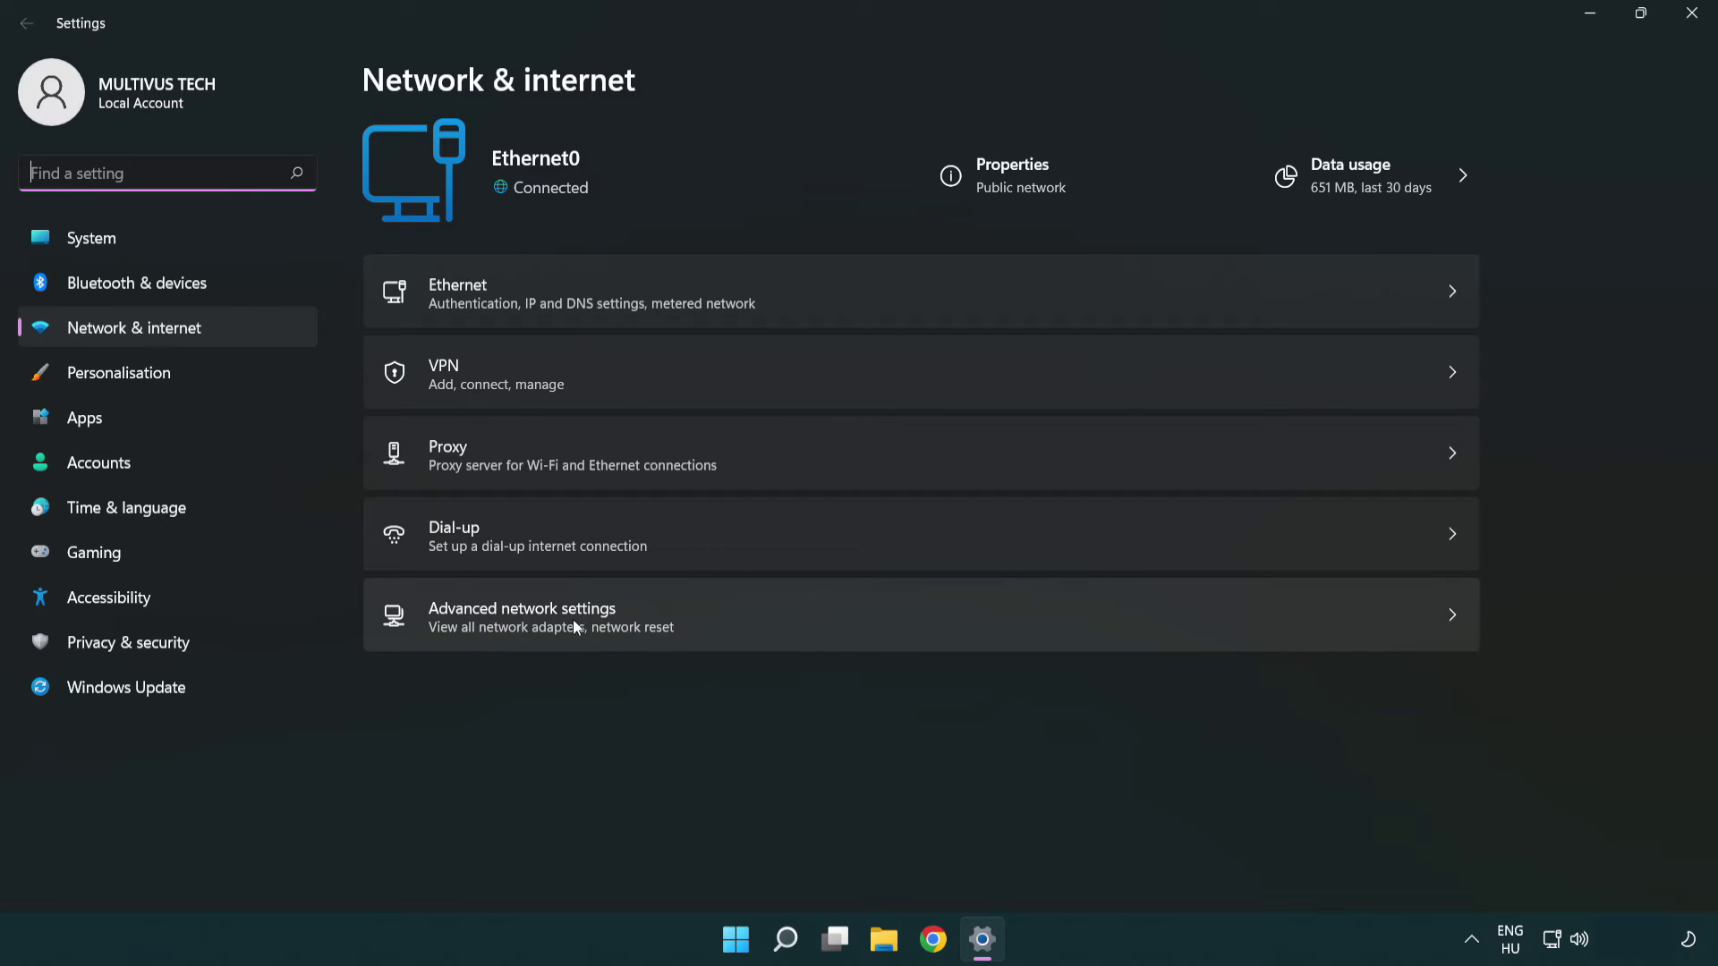
{"action": "left_click", "coordinate": [924, 628]}
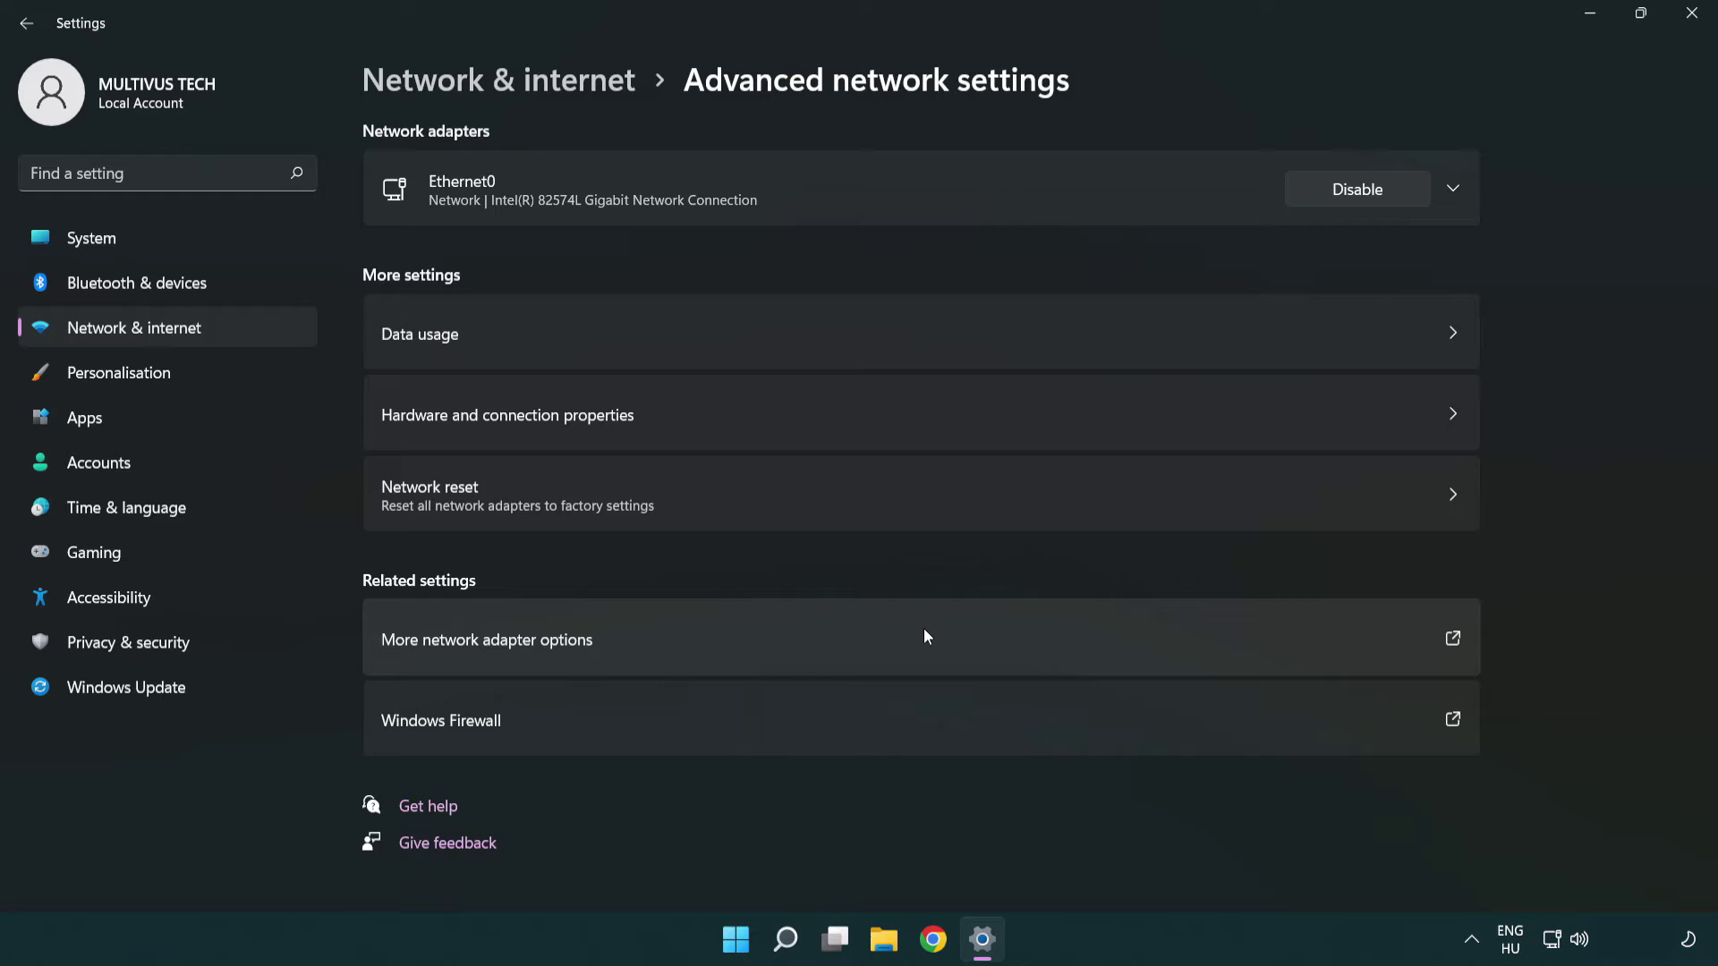
- Open Ethernet0 Properties from Network Connections and select Internet Protocol Version 4 (TCP/IPv4)
{"action": "left_click", "coordinate": [527, 645]}
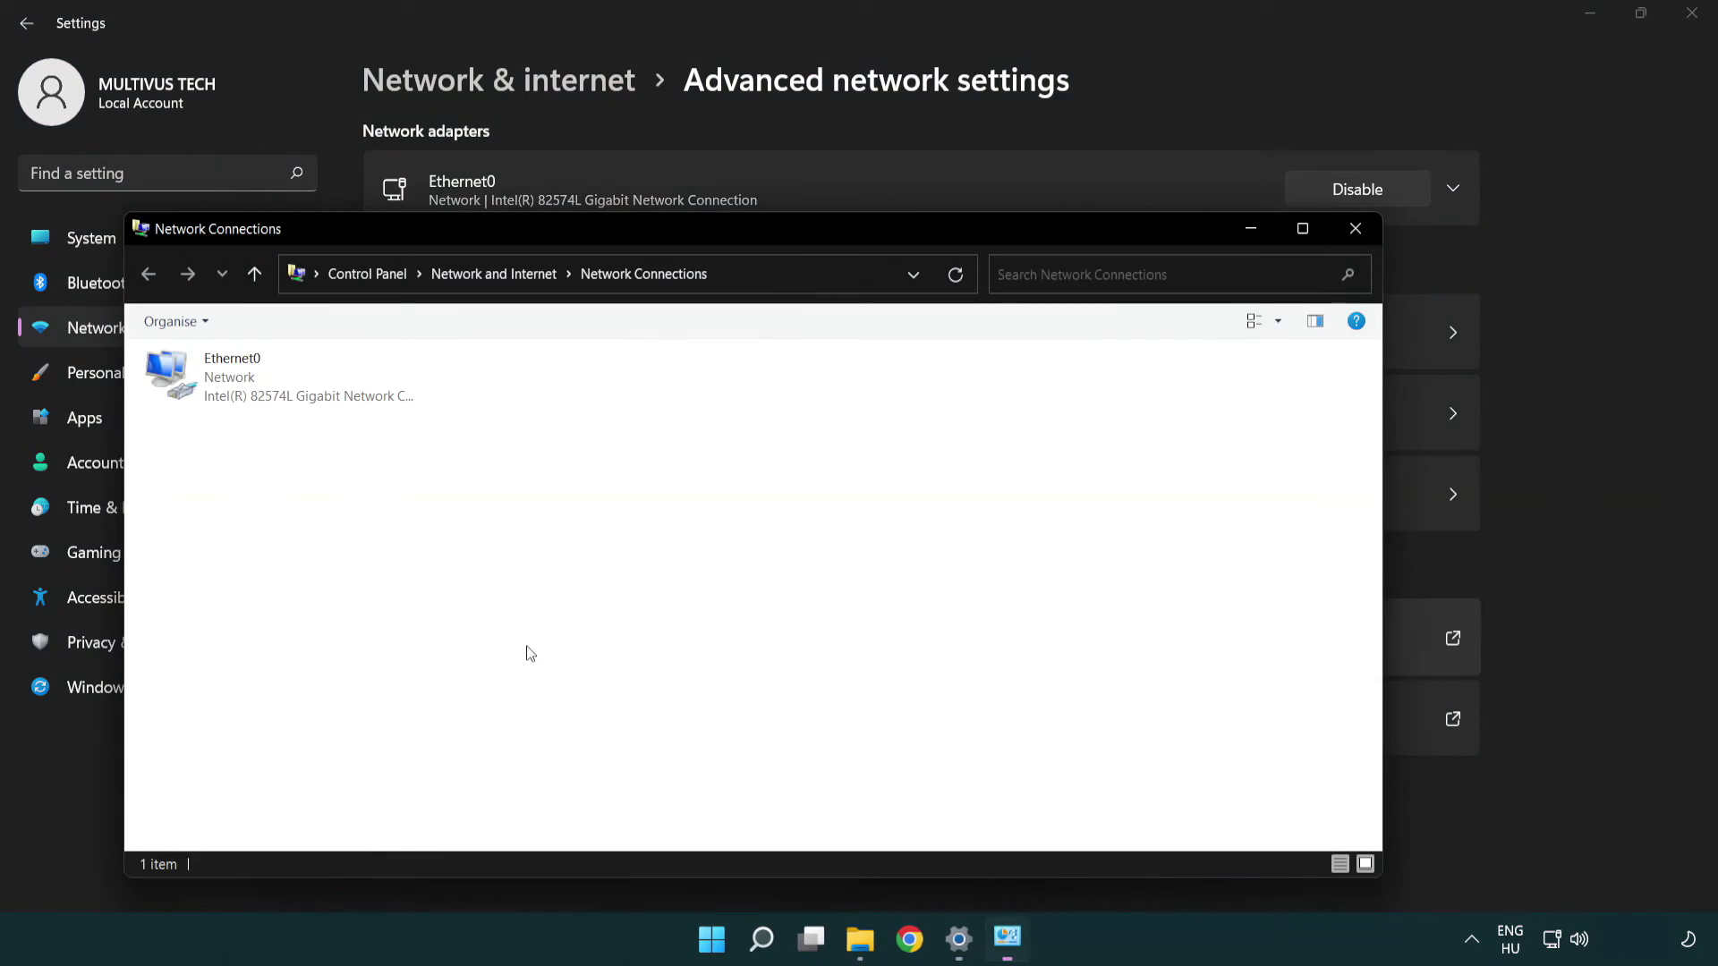
{"action": "left_click_drag", "start_coordinate": [636, 234], "coordinate": [749, 136]}
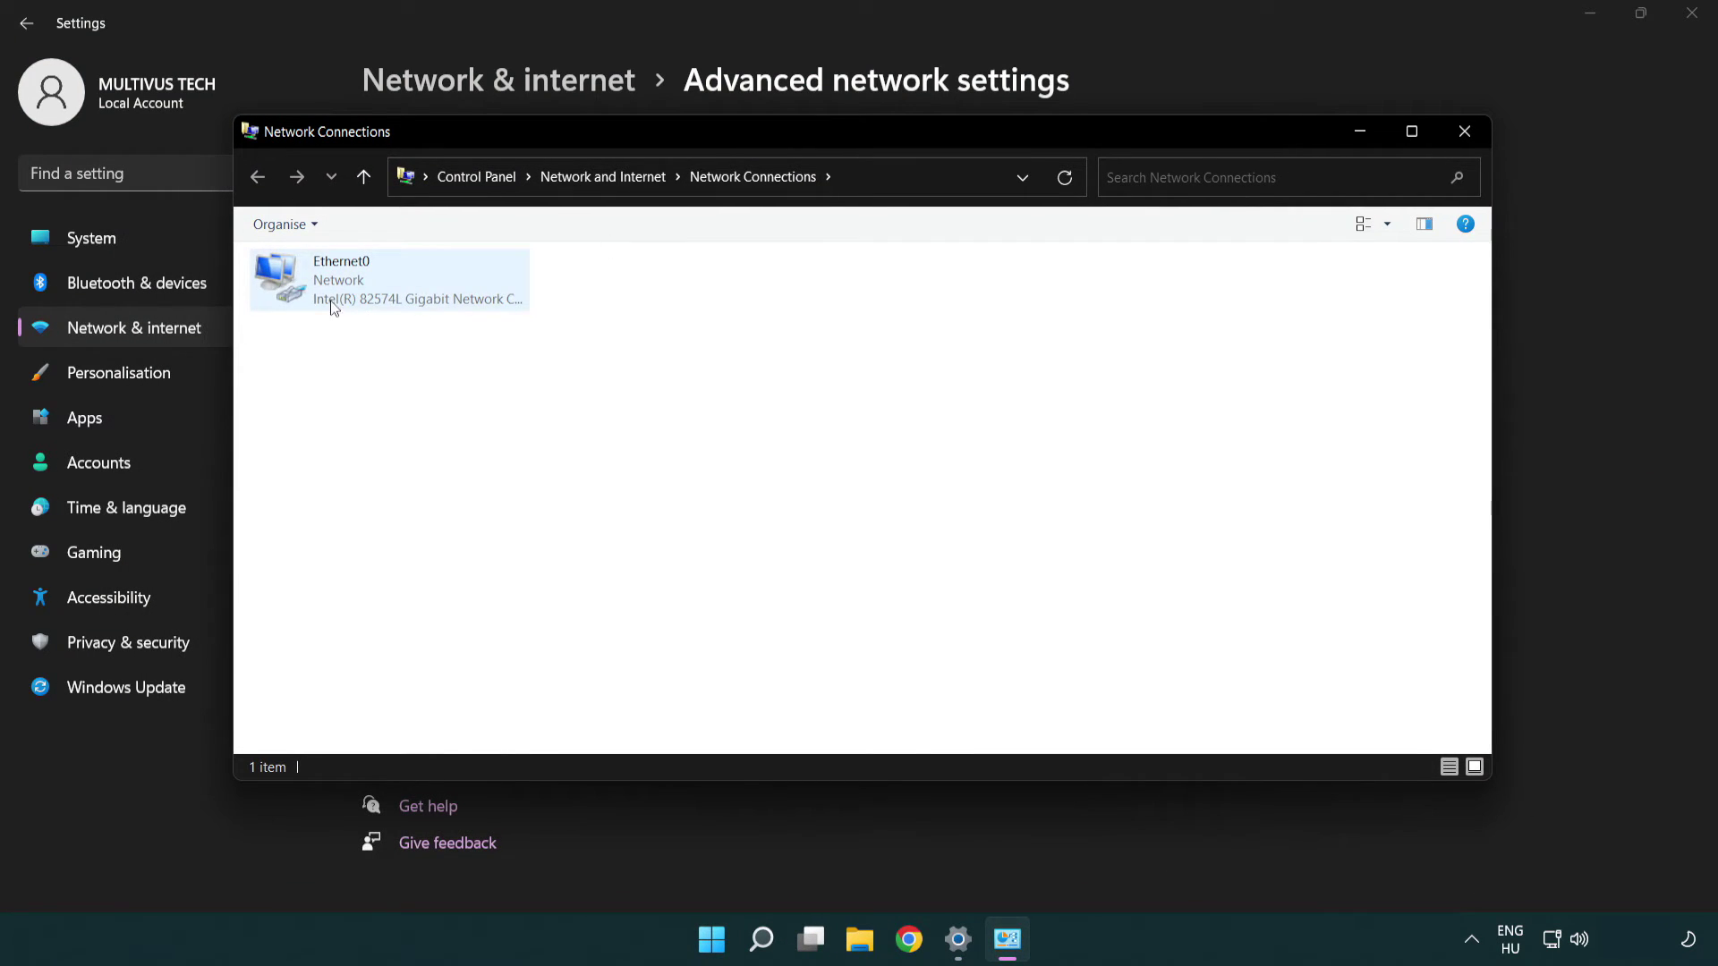
{"action": "left_click", "coordinate": [453, 289]}
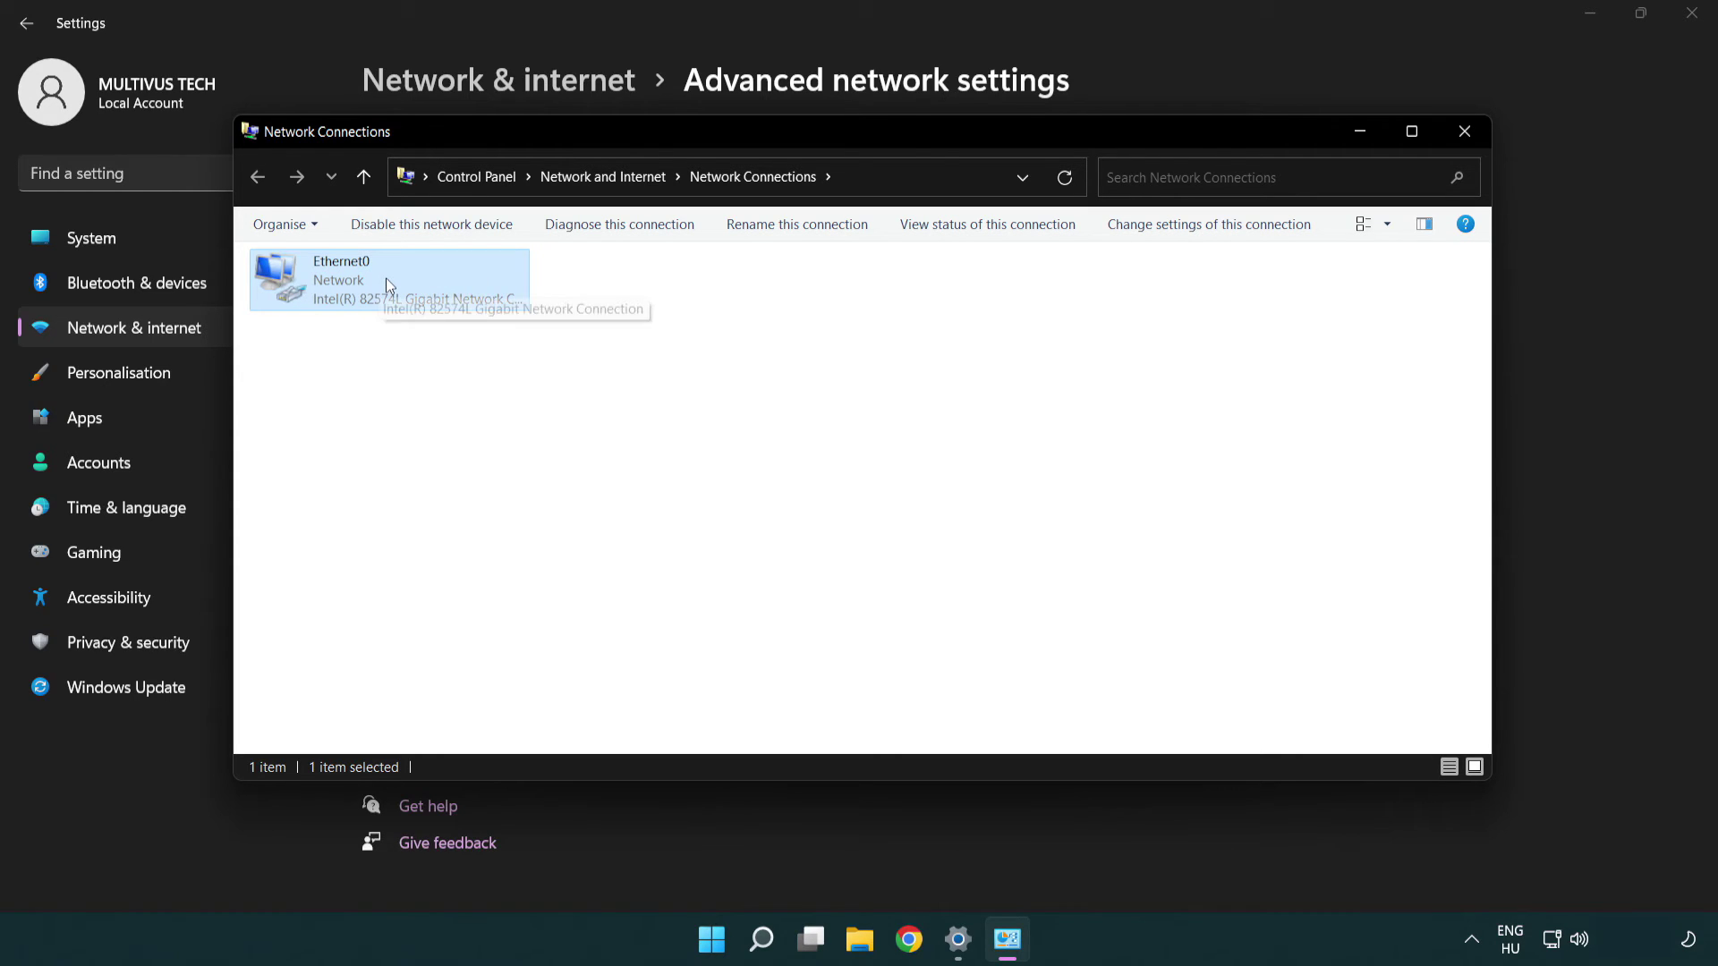
{"action": "right_click", "coordinate": [386, 278]}
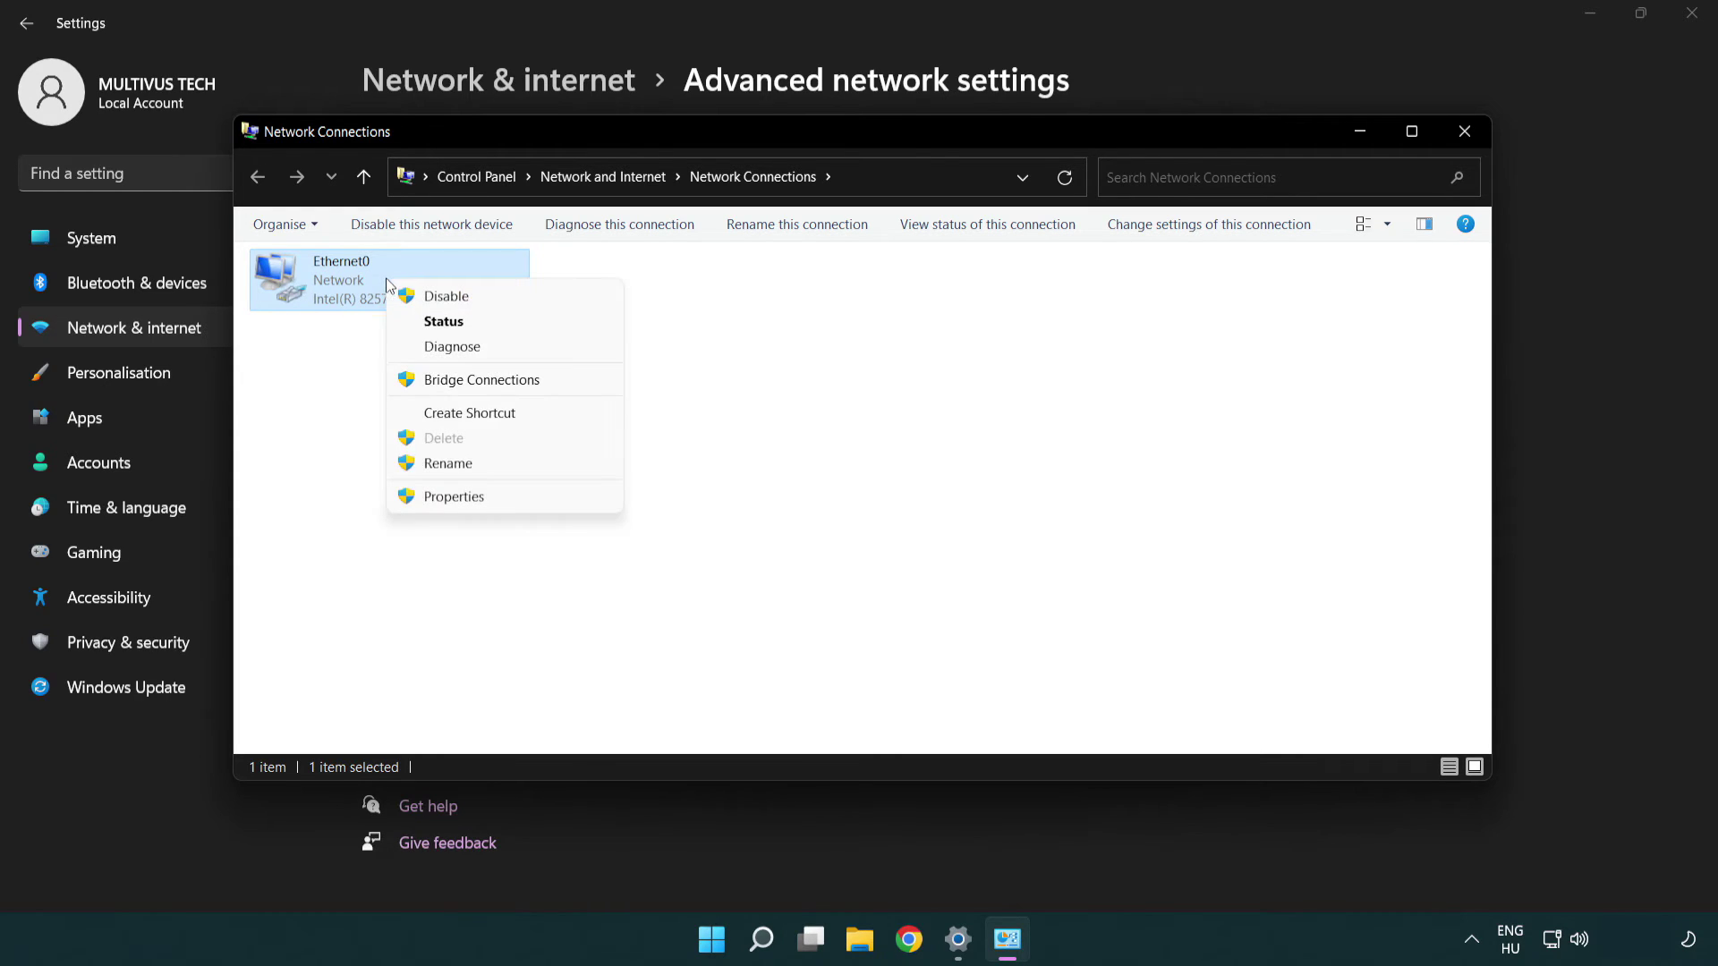
{"action": "left_click", "coordinate": [516, 494]}
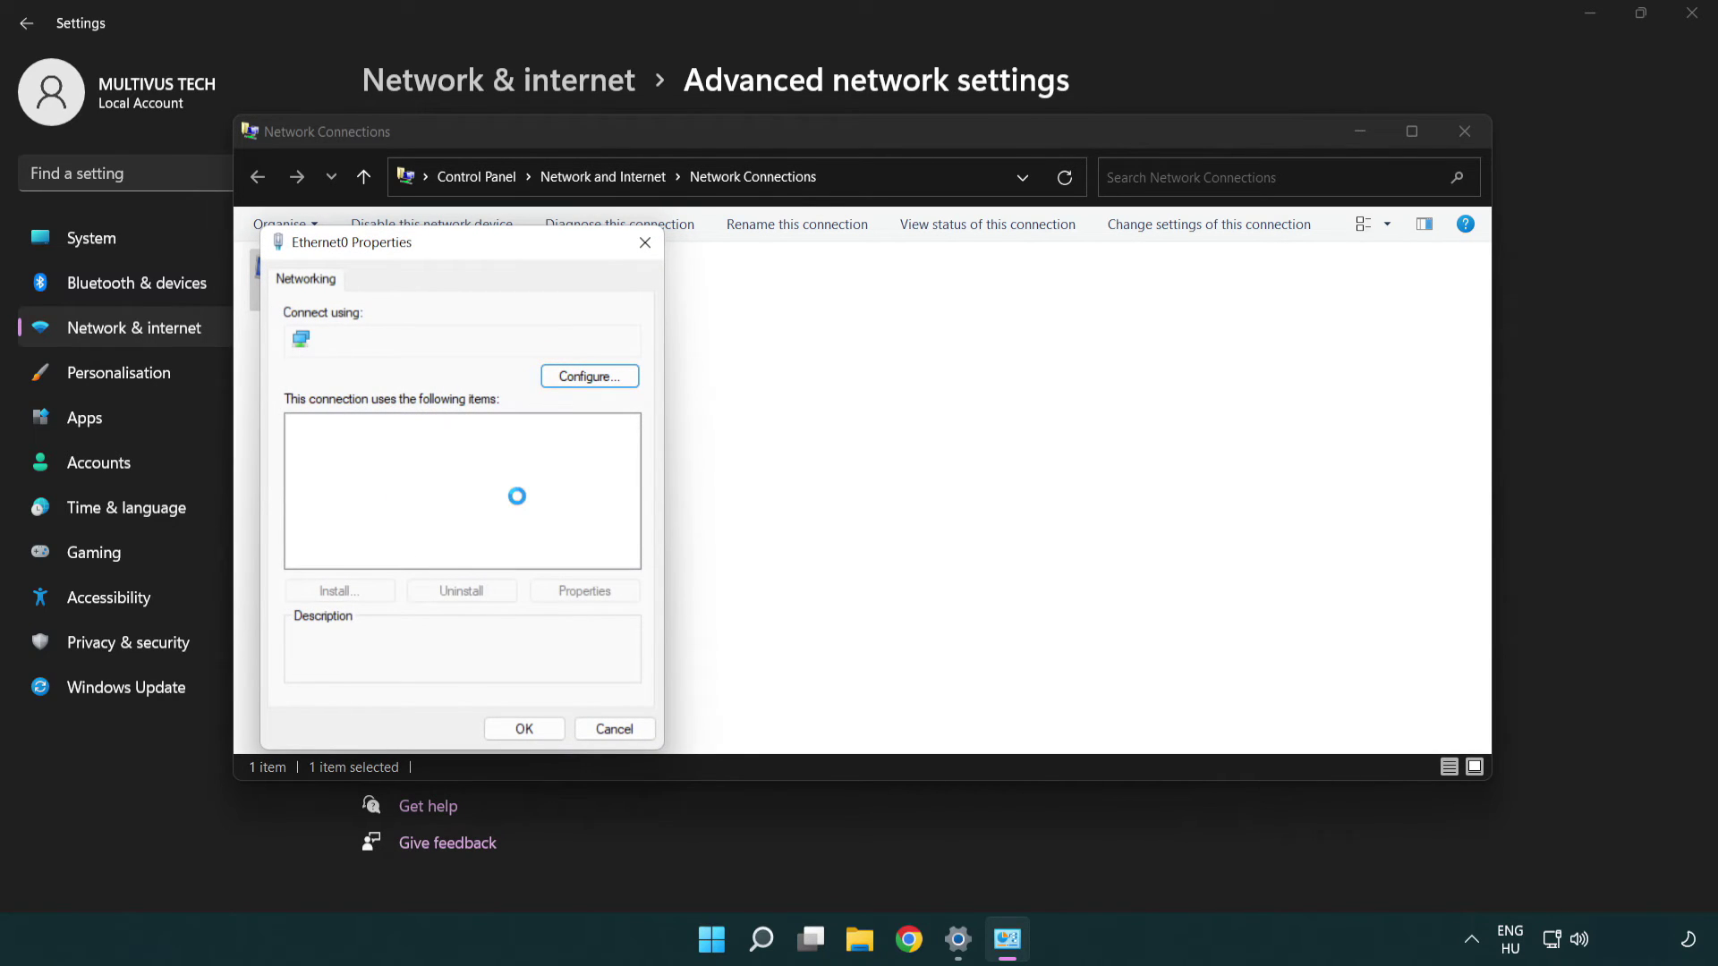
{"action": "left_click_drag", "start_coordinate": [438, 248], "coordinate": [833, 228]}
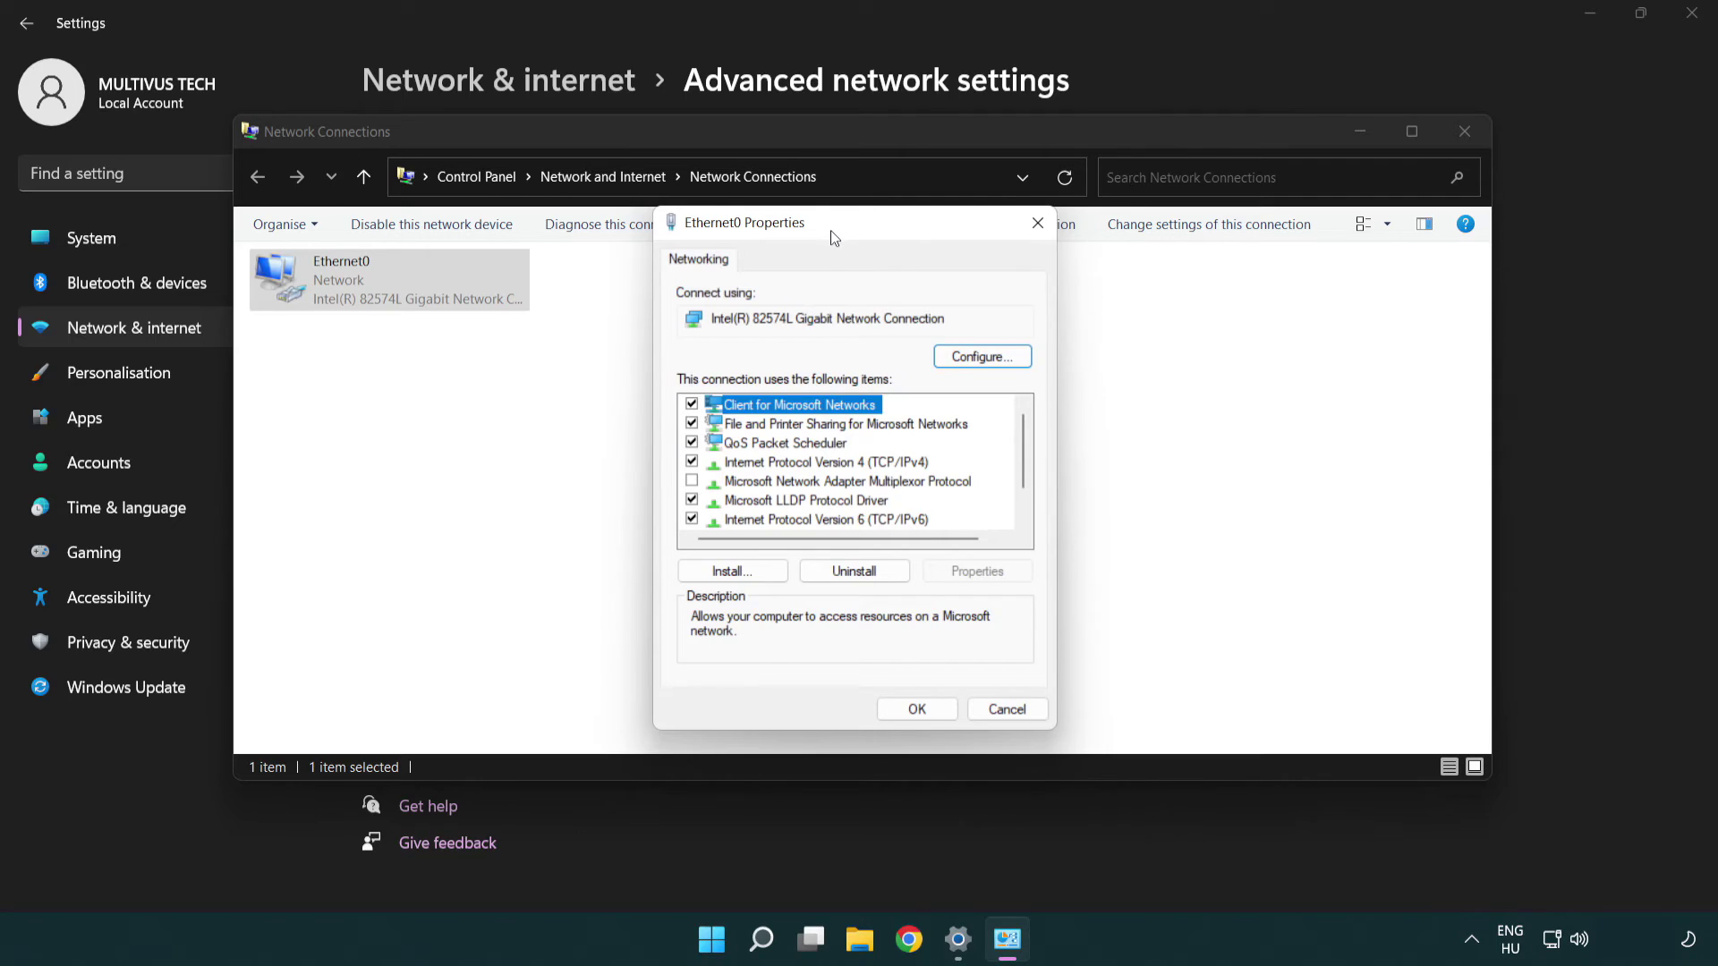
{"action": "left_click", "coordinate": [792, 462]}
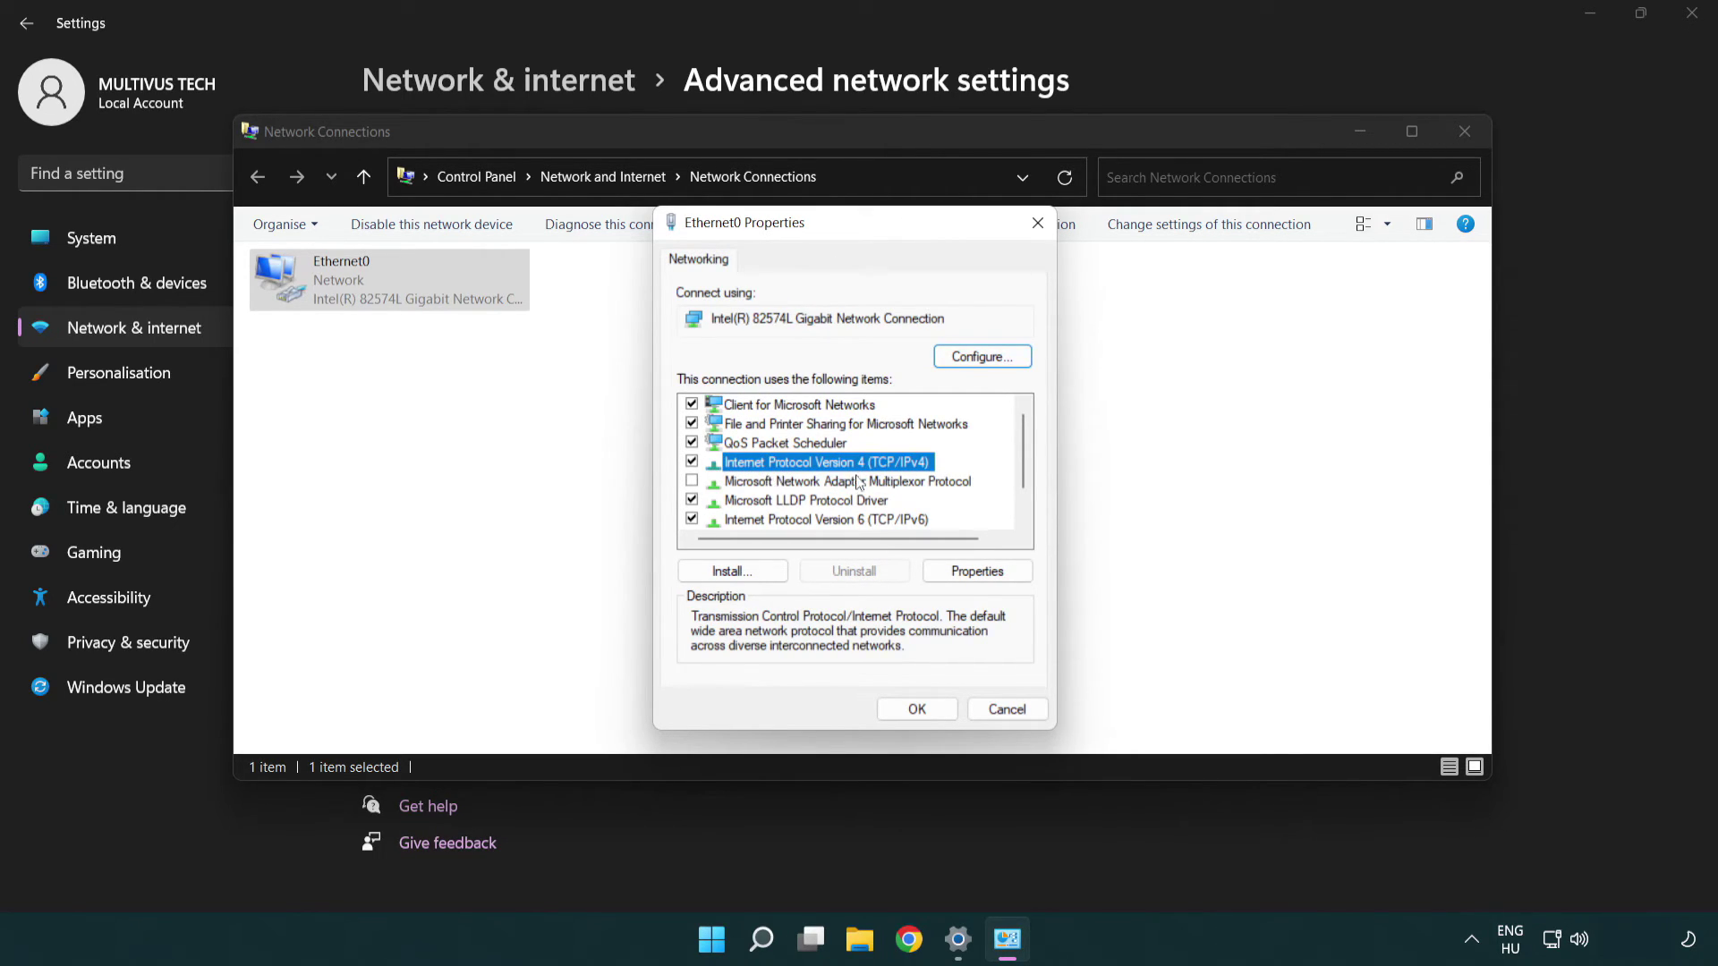
- Set Ethernet0 IPv4 DNS servers to 8.8.8.8 preferred and 8.8.4.4 alternate, then confirm
{"action": "left_click", "coordinate": [979, 572]}
{"action": "left_click_drag", "start_coordinate": [920, 324], "coordinate": [860, 246]}
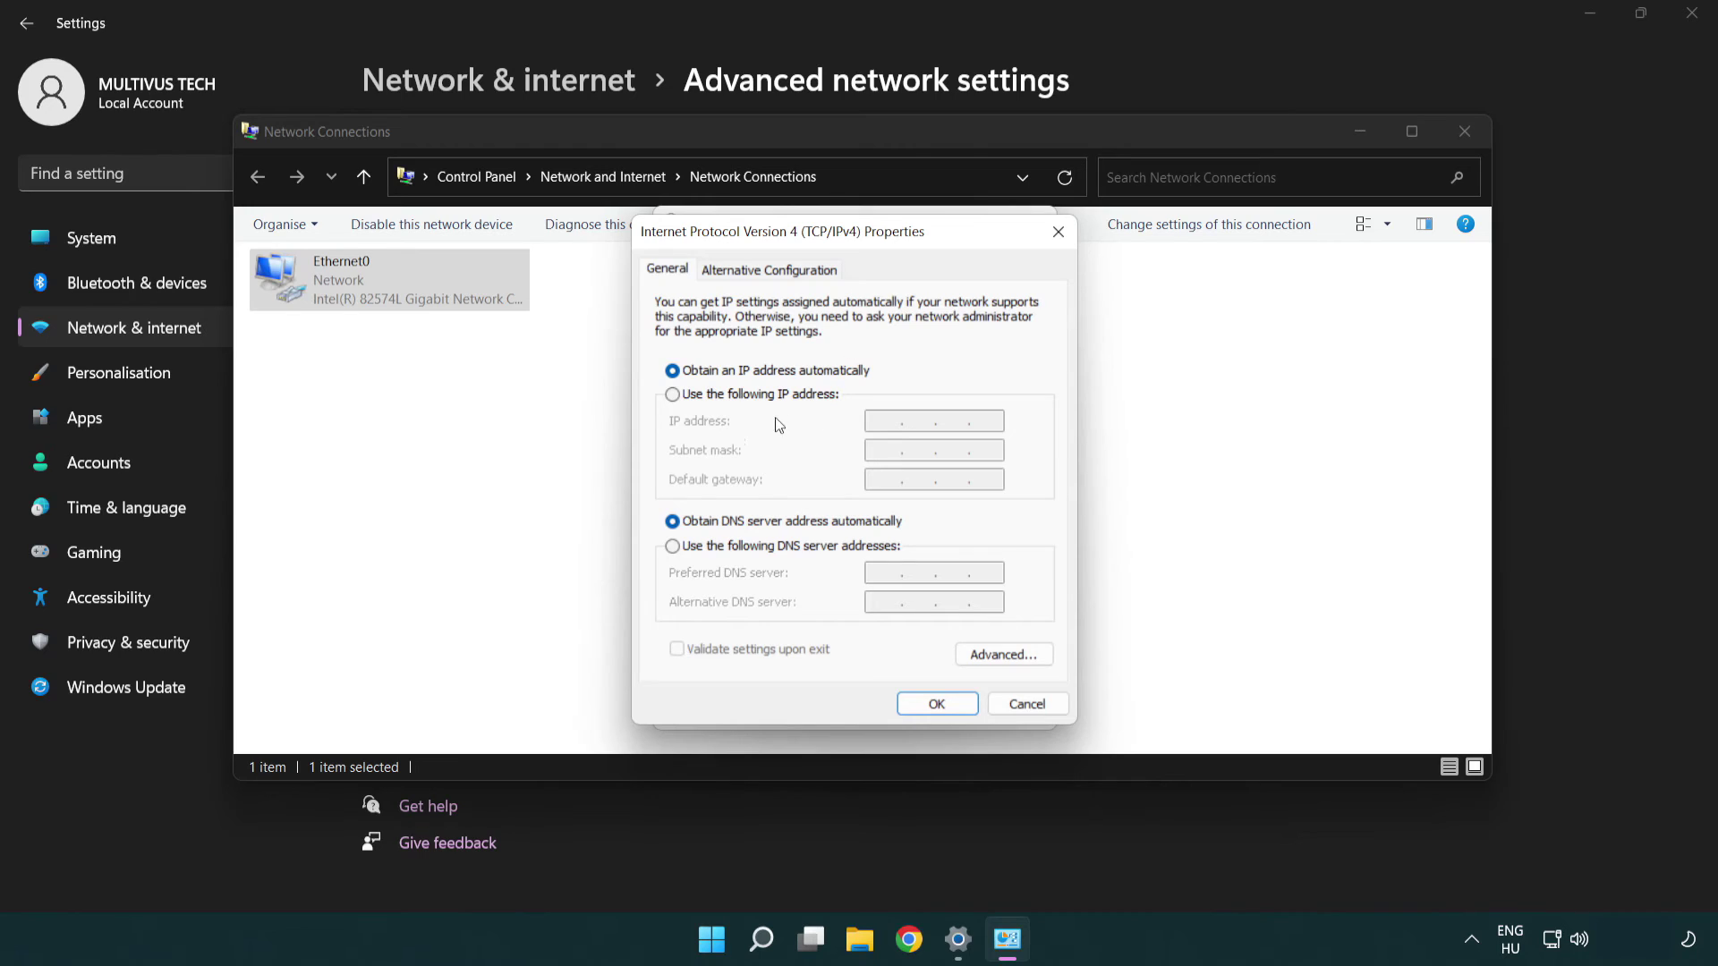
{"action": "left_click", "coordinate": [704, 551]}
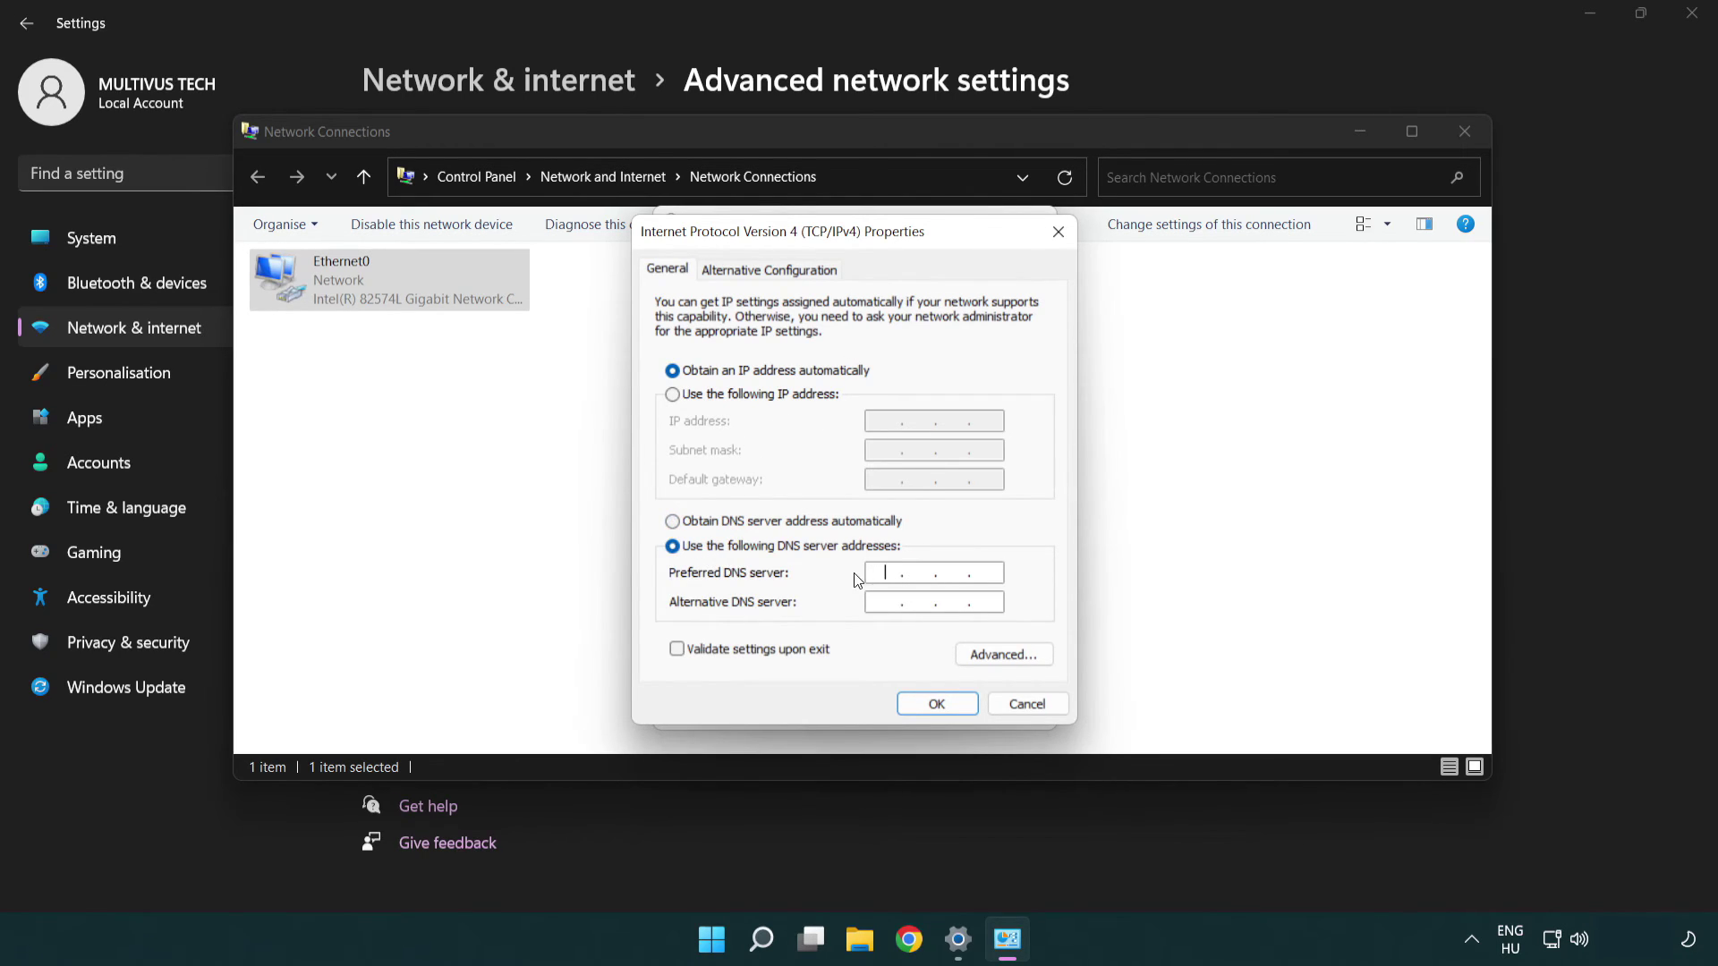
{"action": "type", "text": "8"}
{"action": "type", "text": ".8.8."}
{"action": "type", "text": "8"}
{"action": "left_click", "coordinate": [885, 599]}
{"action": "type", "text": "8.8."}
{"action": "type", "text": "4.4"}
{"action": "left_click", "coordinate": [936, 703]}
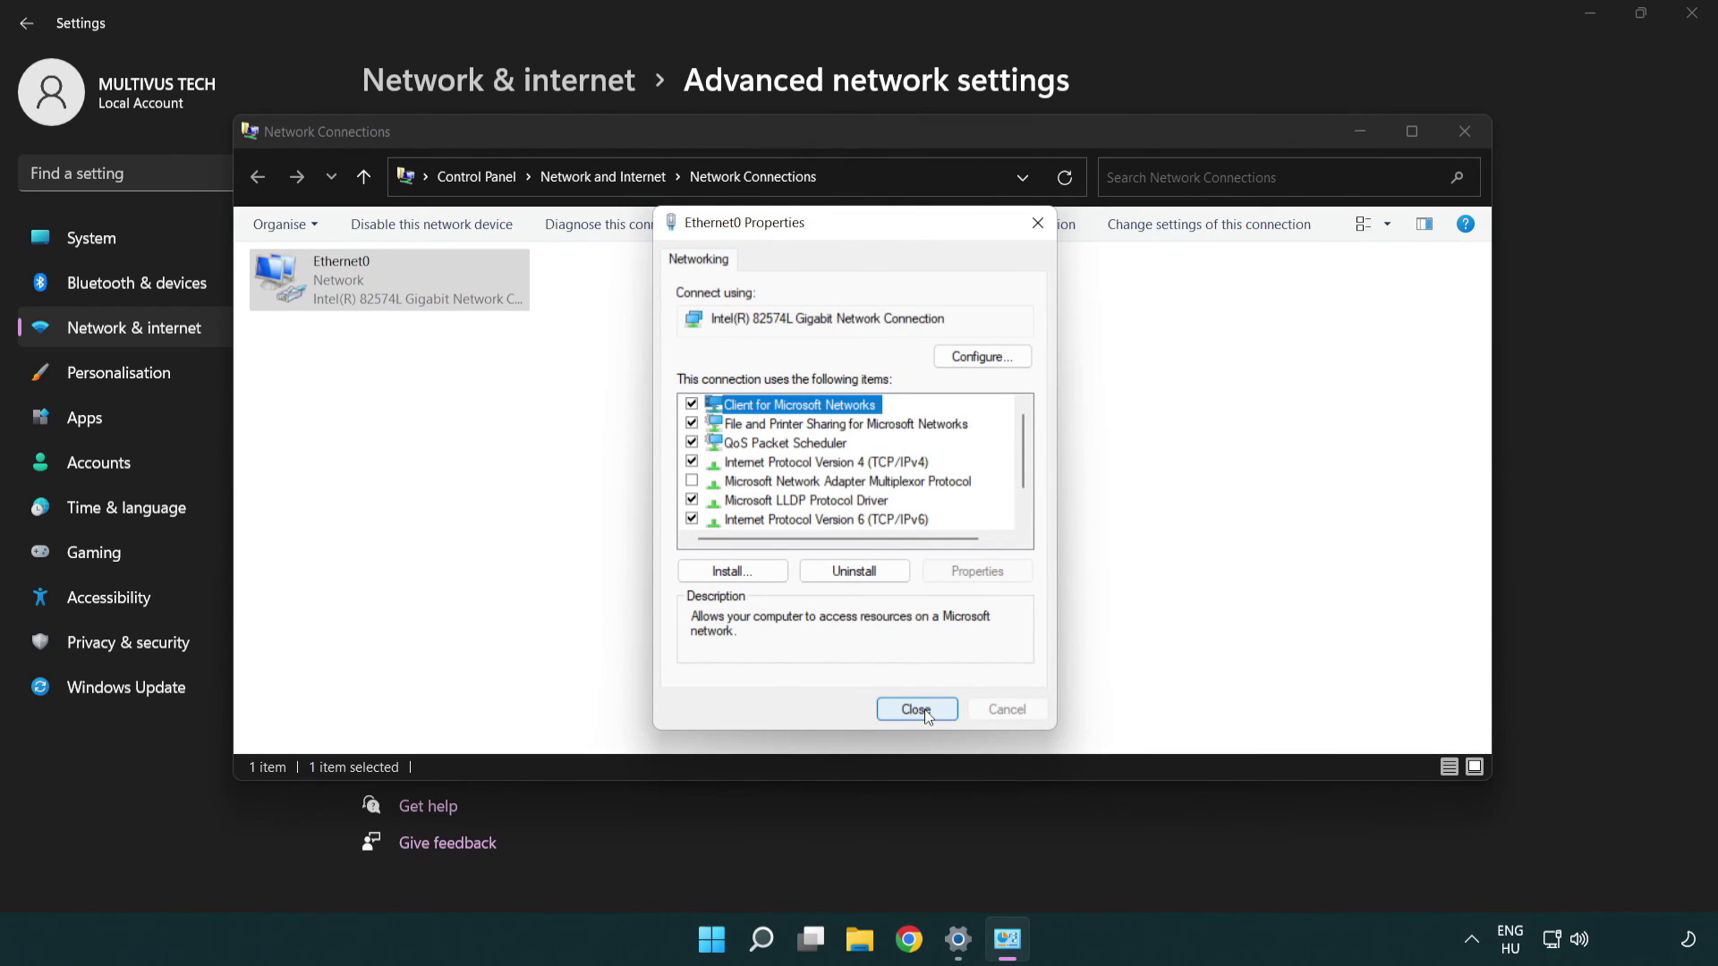
- Close the Ethernet0 Properties dialog and the Network Connections window
{"action": "left_click", "coordinate": [921, 711]}
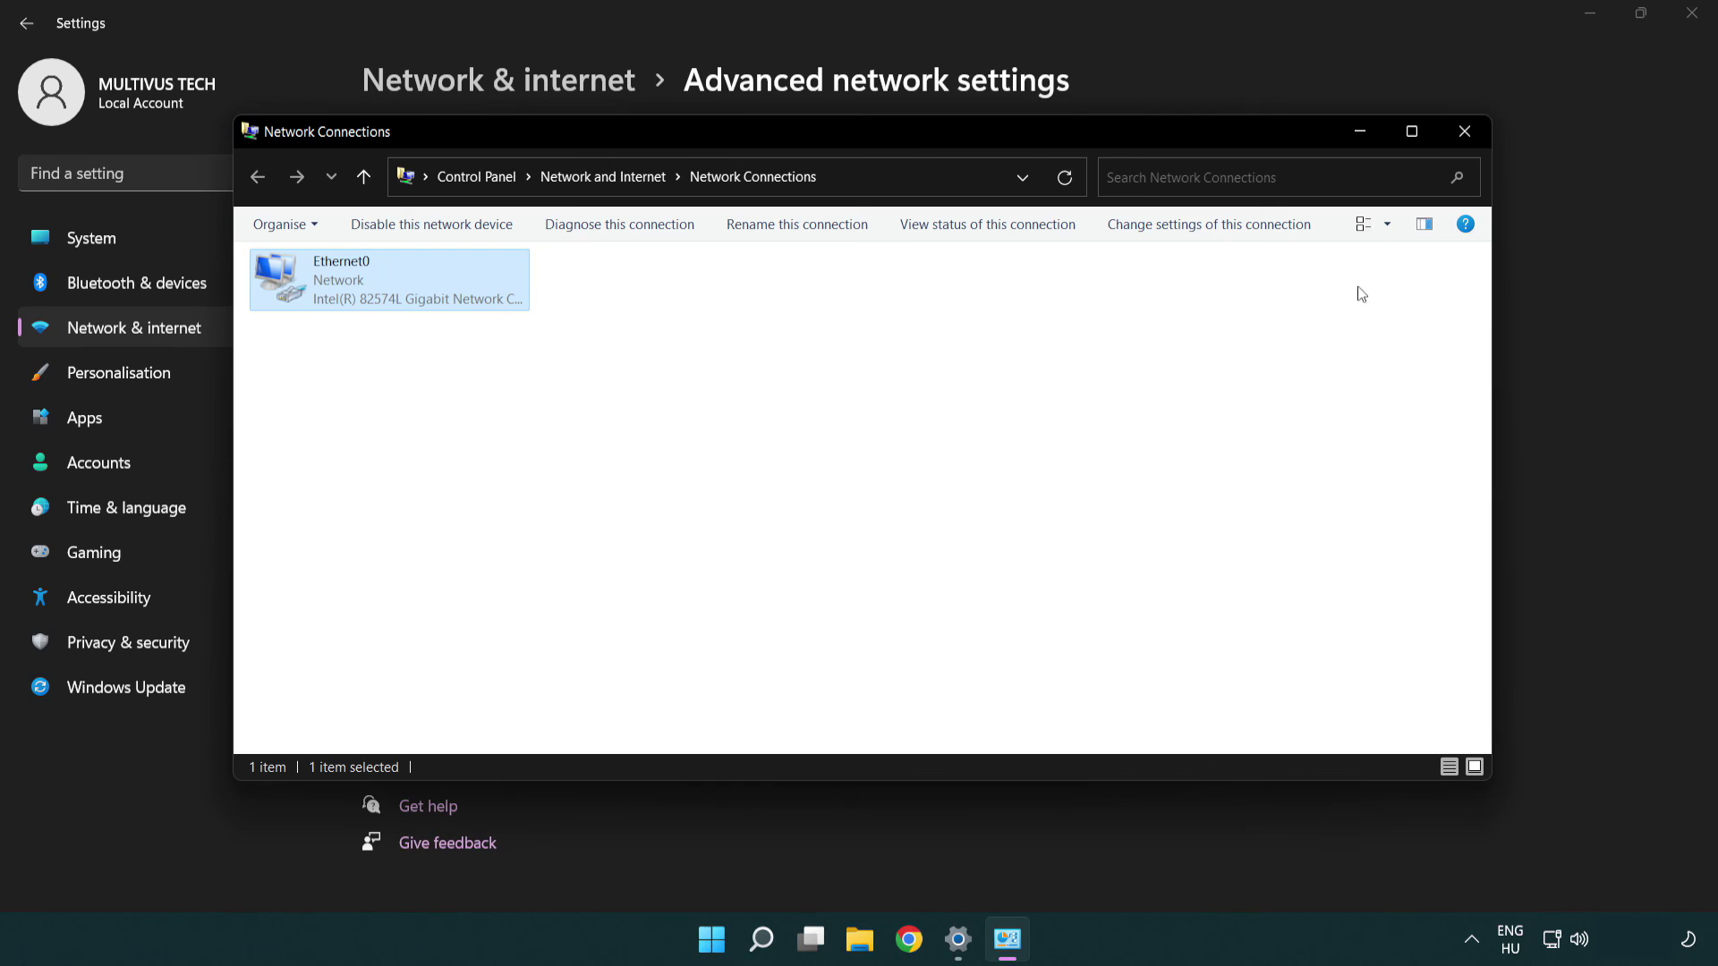
{"action": "left_click", "coordinate": [1465, 132]}
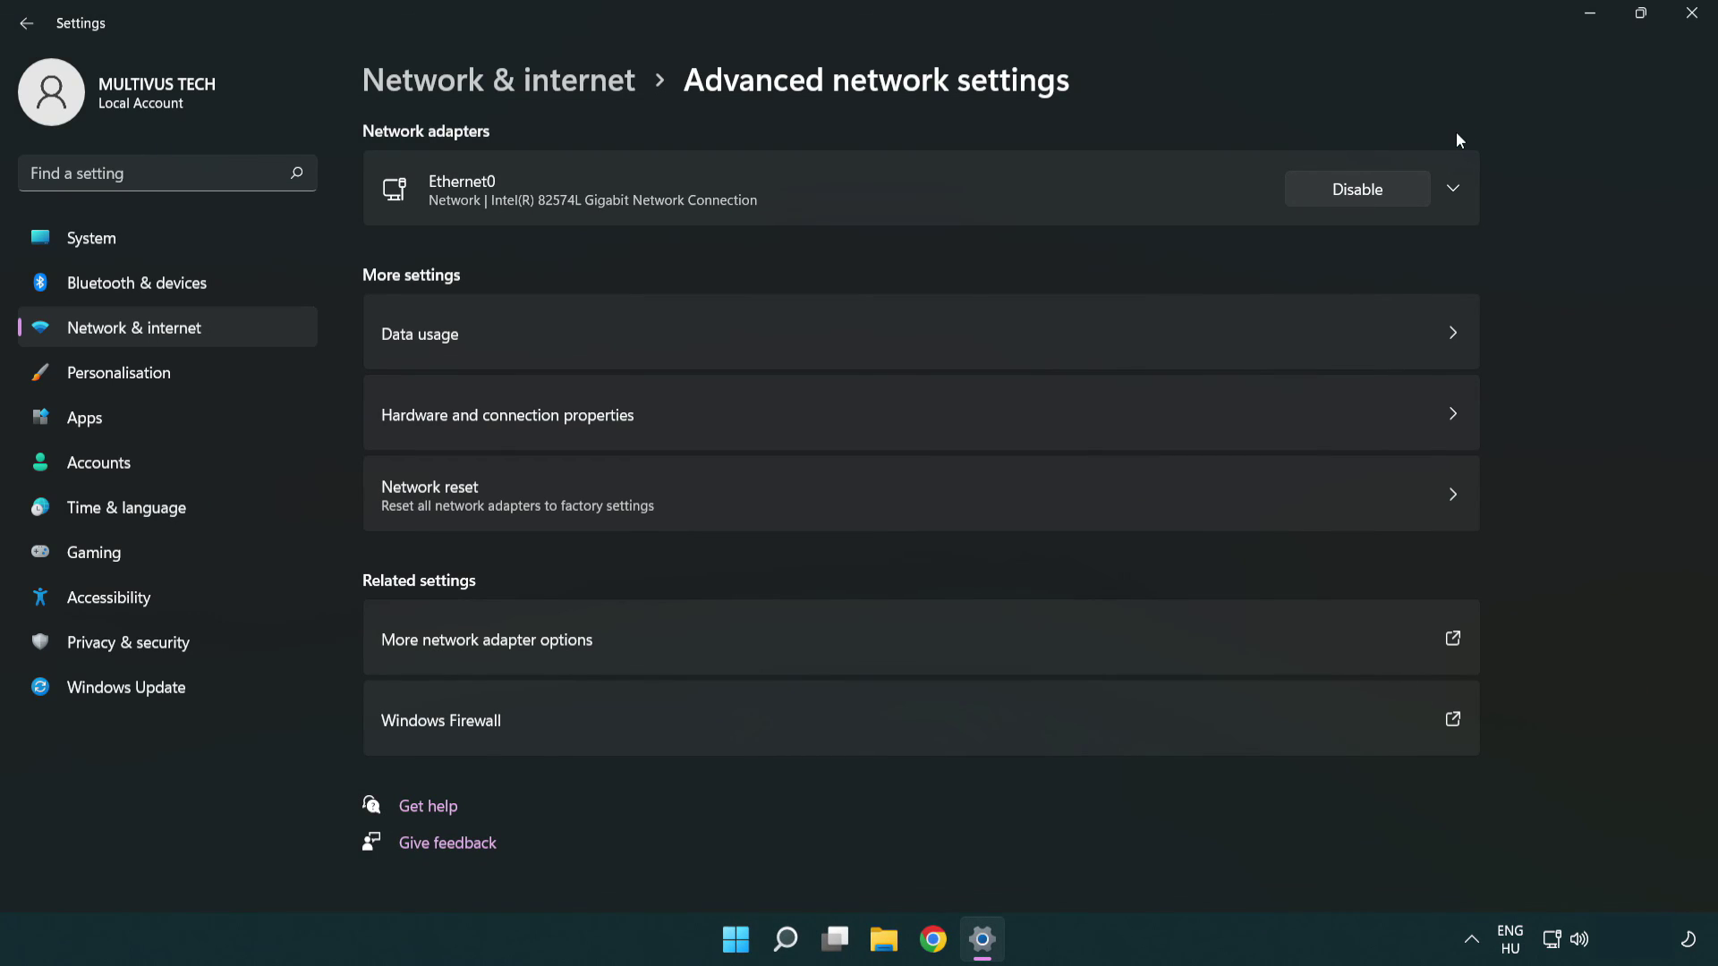
- Close Settings and show the Start menu's Sleep, Shut down and Restart options
{"action": "left_click", "coordinate": [1690, 16]}
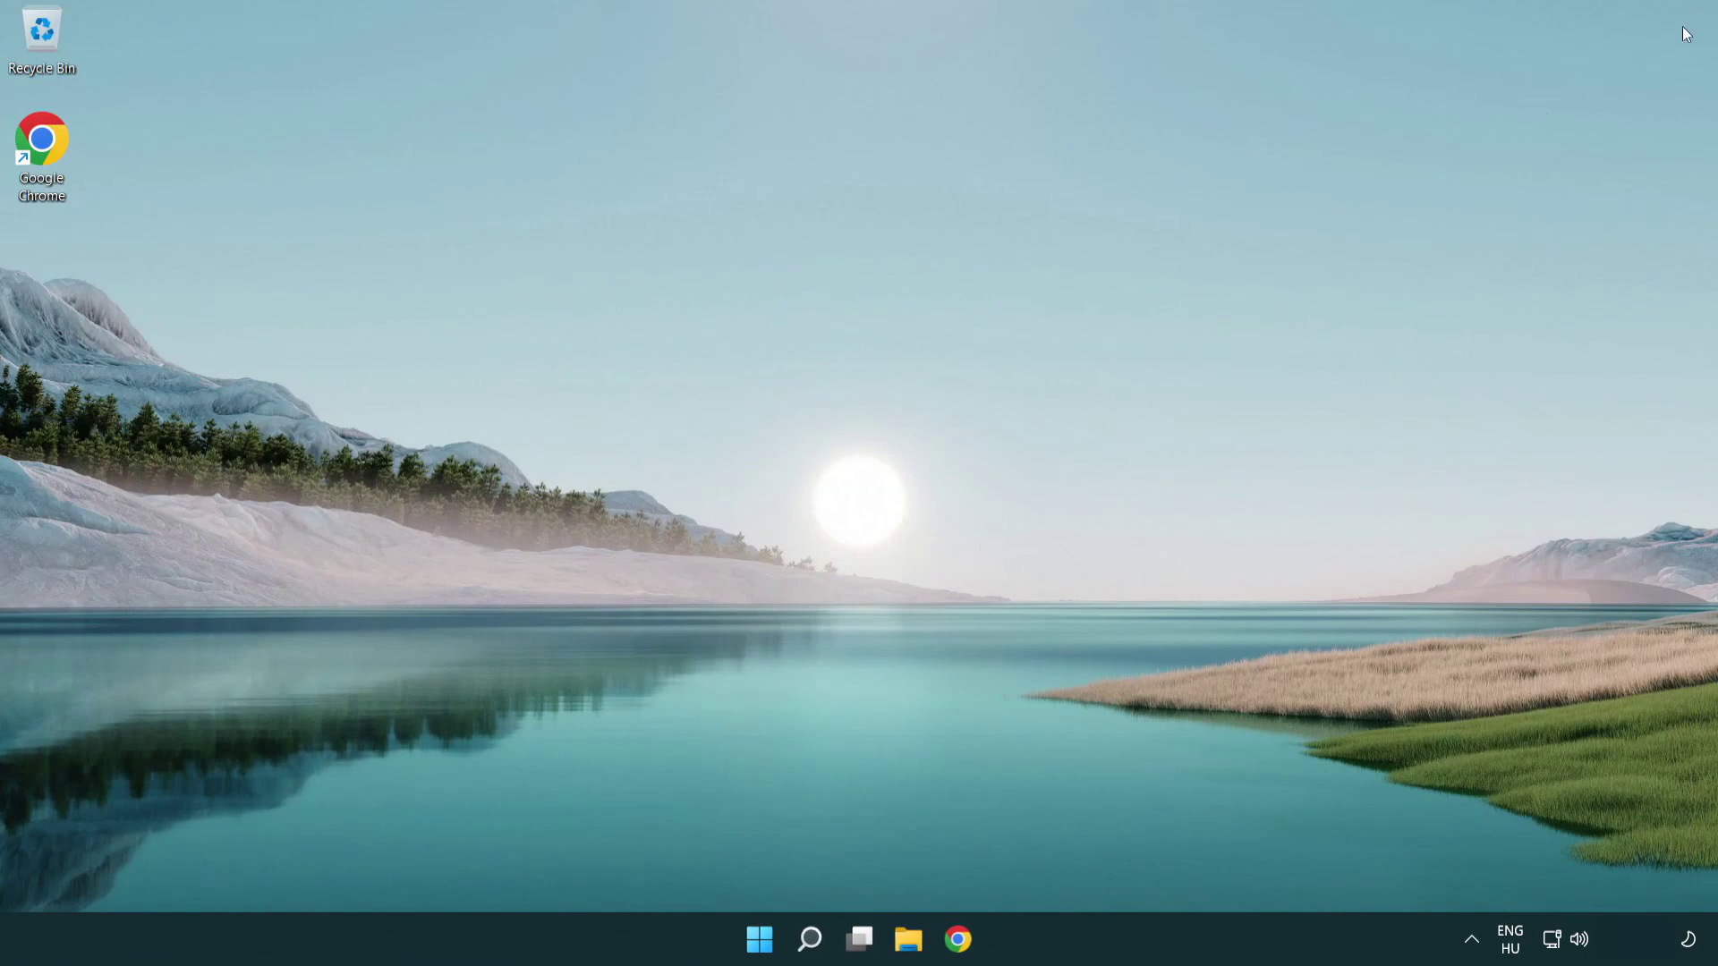
{"action": "left_click", "coordinate": [760, 937]}
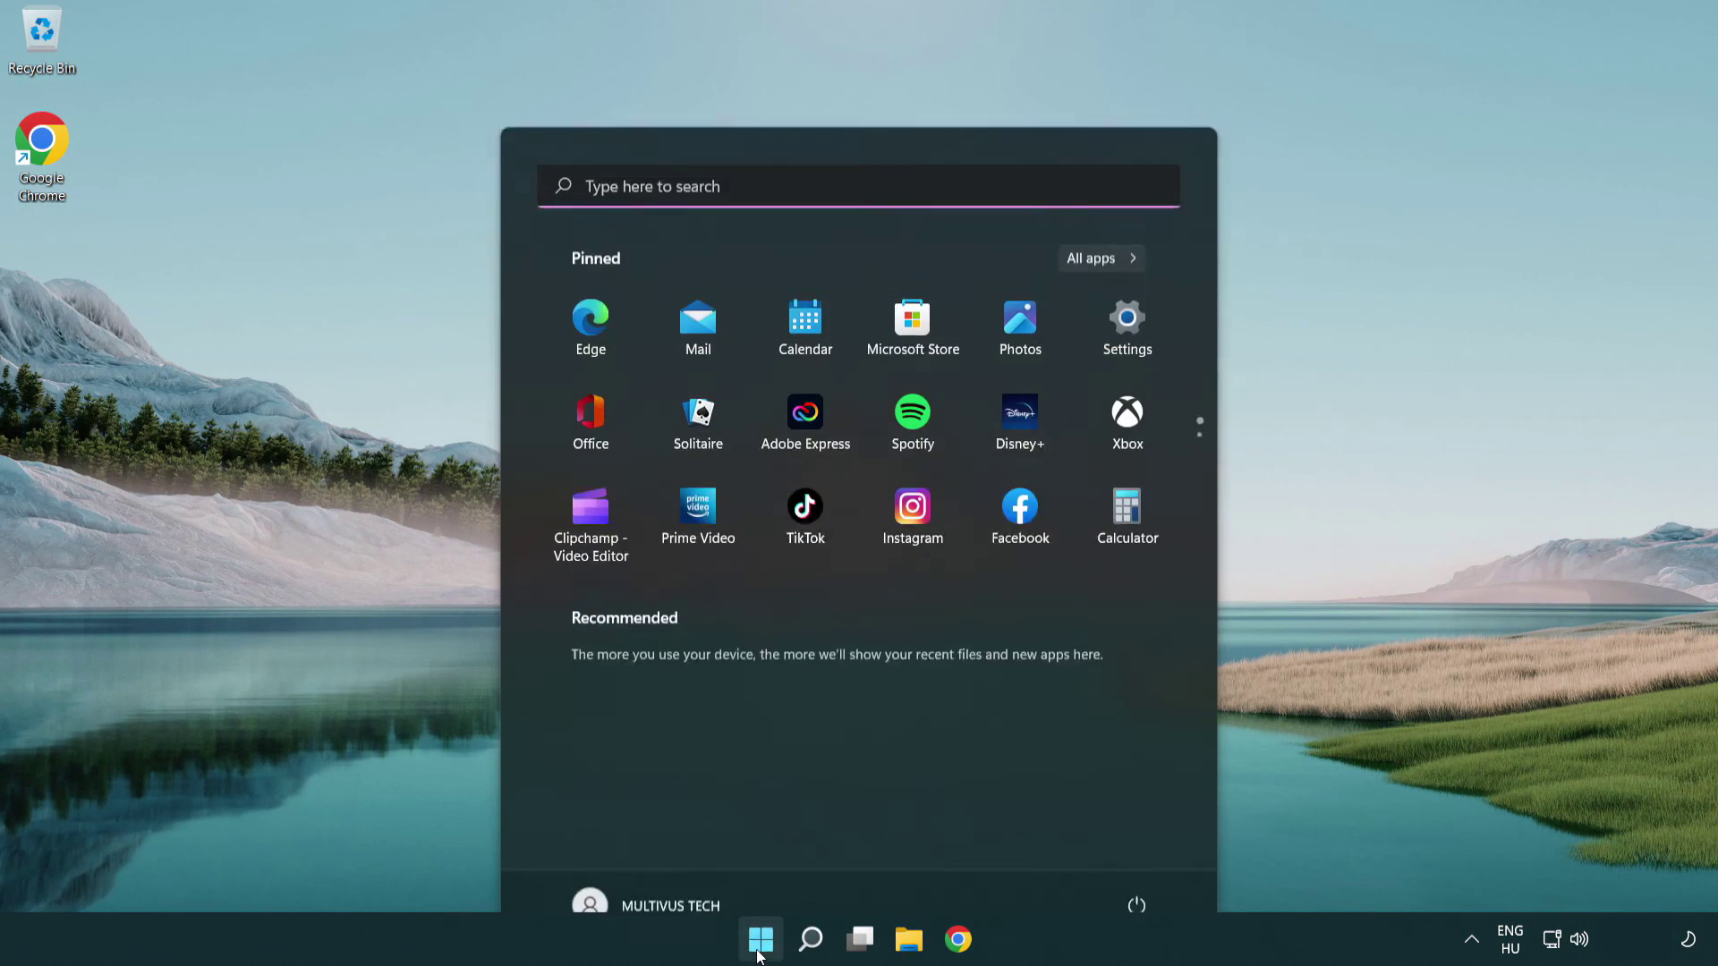
{"action": "left_click", "coordinate": [1137, 862]}
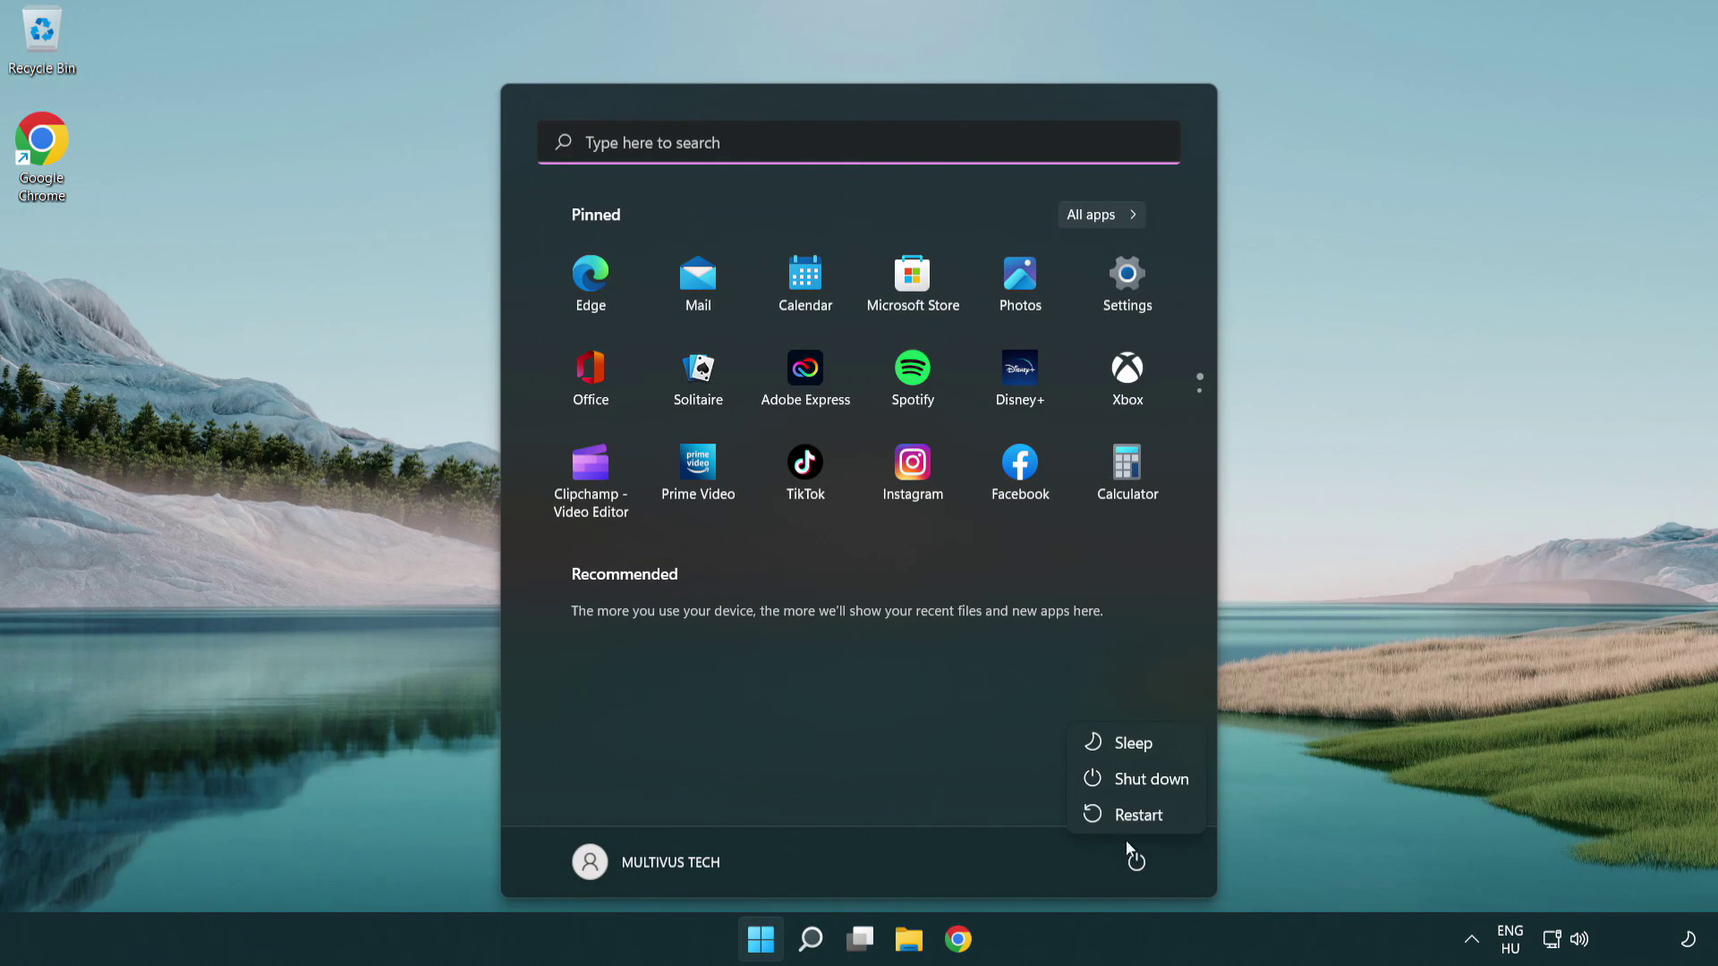